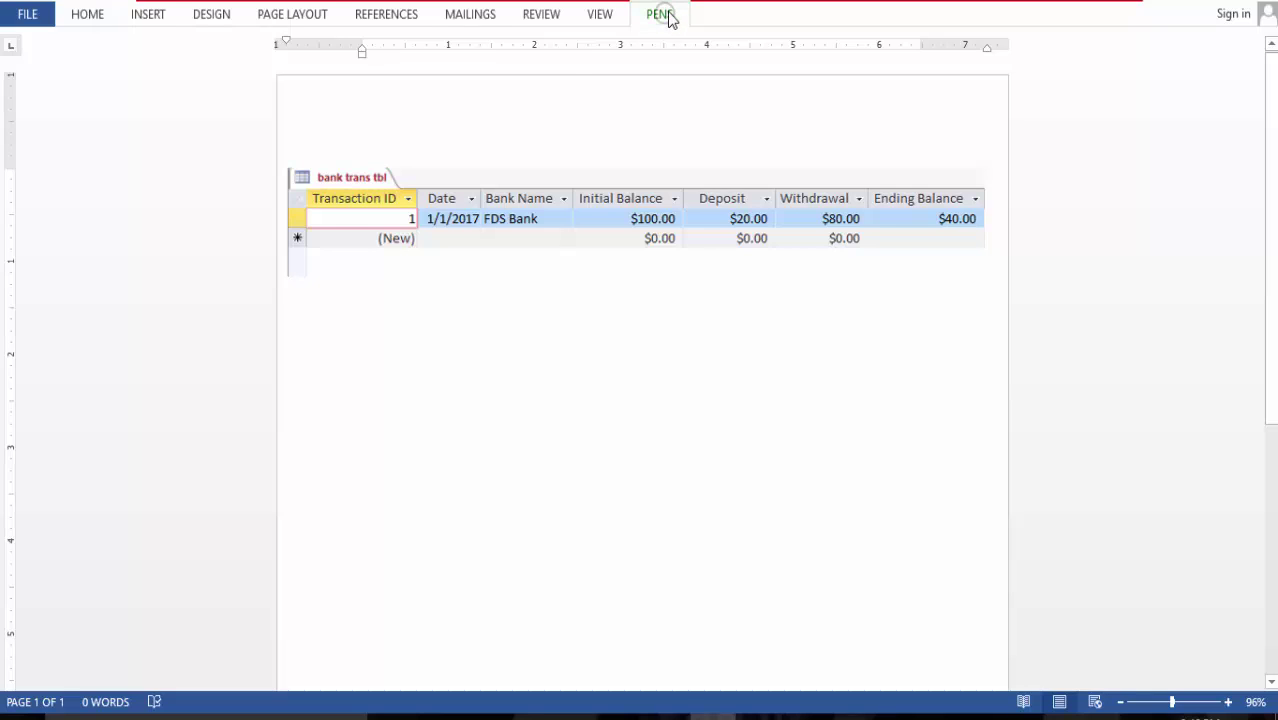
- With the green pen, handwrite a name above the table and 'Bank transaction with MS Access' below it
click(368, 44)
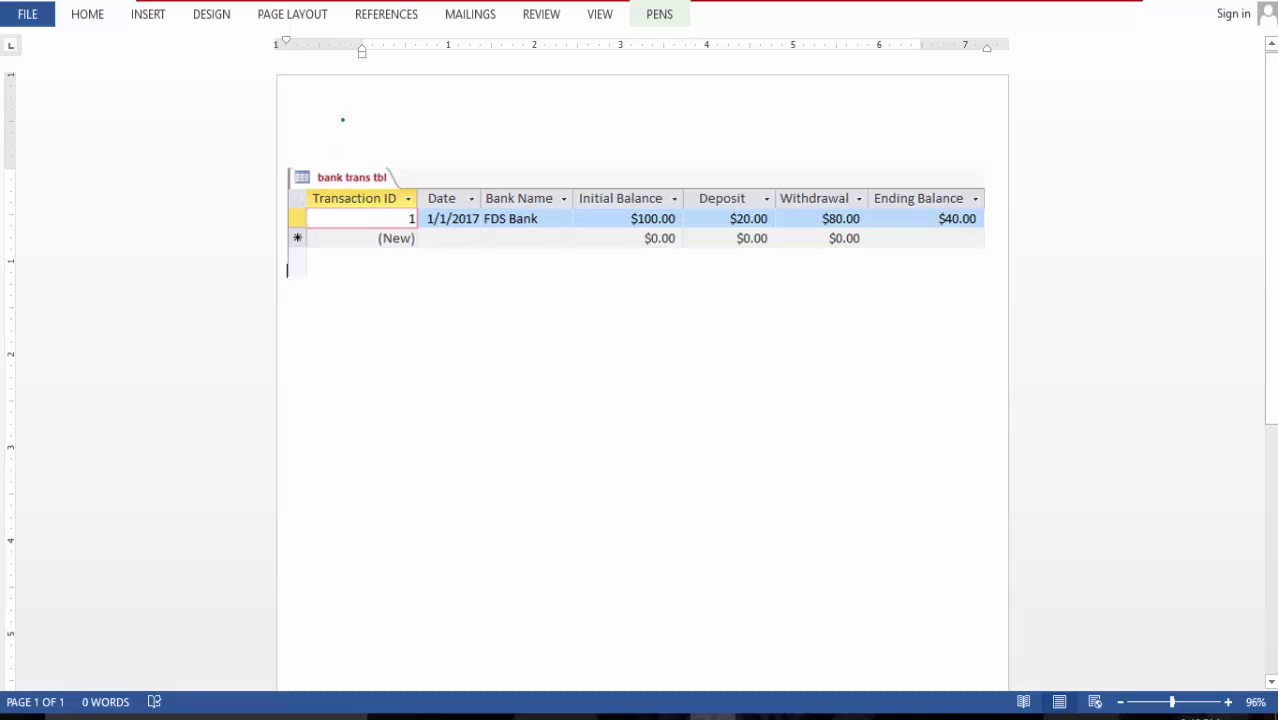
mouse_move(345, 123)
mouse_down()
mouse_move(446, 120)
mouse_move(460, 106)
mouse_move(432, 142)
mouse_up()
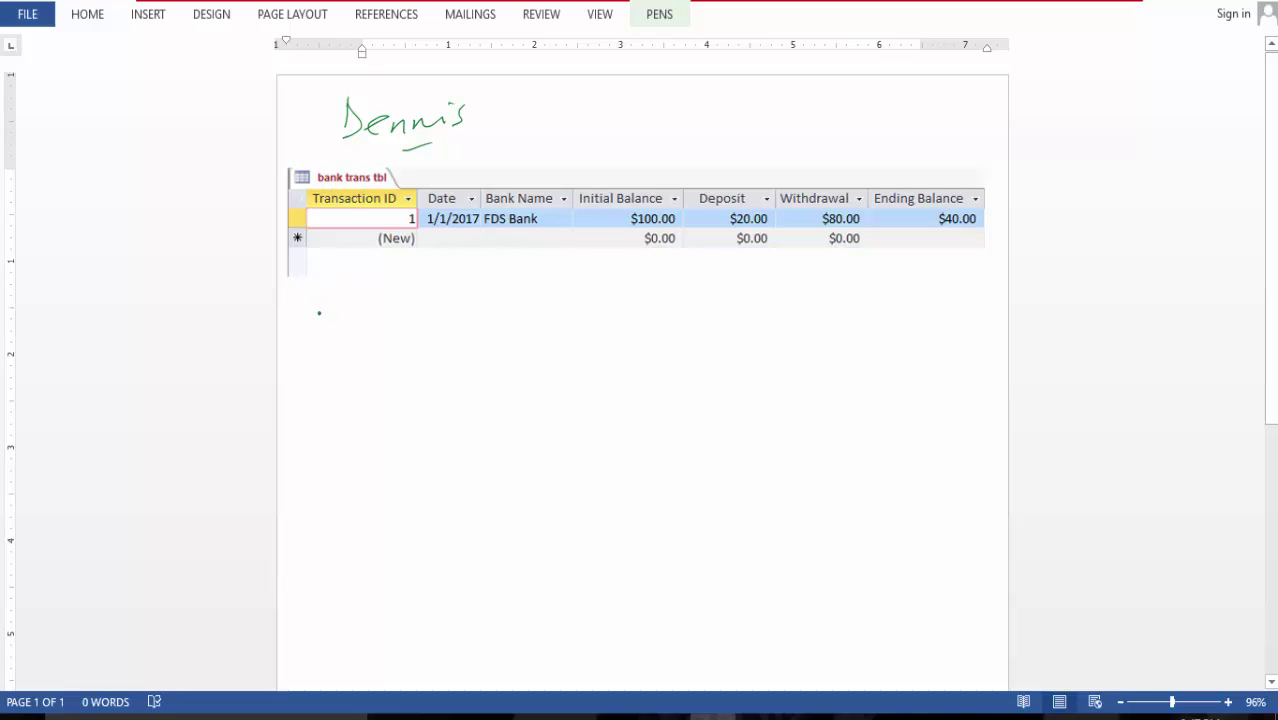
mouse_move(319, 310)
mouse_down()
mouse_move(320, 338)
mouse_move(397, 334)
mouse_up()
drag(406, 312, 406, 334)
mouse_move(455, 300)
mouse_down()
mouse_move(457, 332)
mouse_move(496, 316)
mouse_move(506, 330)
mouse_move(603, 330)
mouse_move(610, 318)
mouse_move(632, 328)
mouse_move(689, 310)
mouse_up()
mouse_move(698, 292)
mouse_down()
mouse_move(700, 318)
mouse_move(706, 300)
mouse_up()
mouse_move(710, 292)
mouse_down()
mouse_move(718, 312)
mouse_move(816, 290)
mouse_move(834, 308)
mouse_up()
drag(810, 302, 840, 306)
click(866, 298)
mouse_move(858, 292)
mouse_down()
mouse_move(852, 306)
mouse_move(878, 304)
mouse_up()
drag(896, 288, 896, 306)
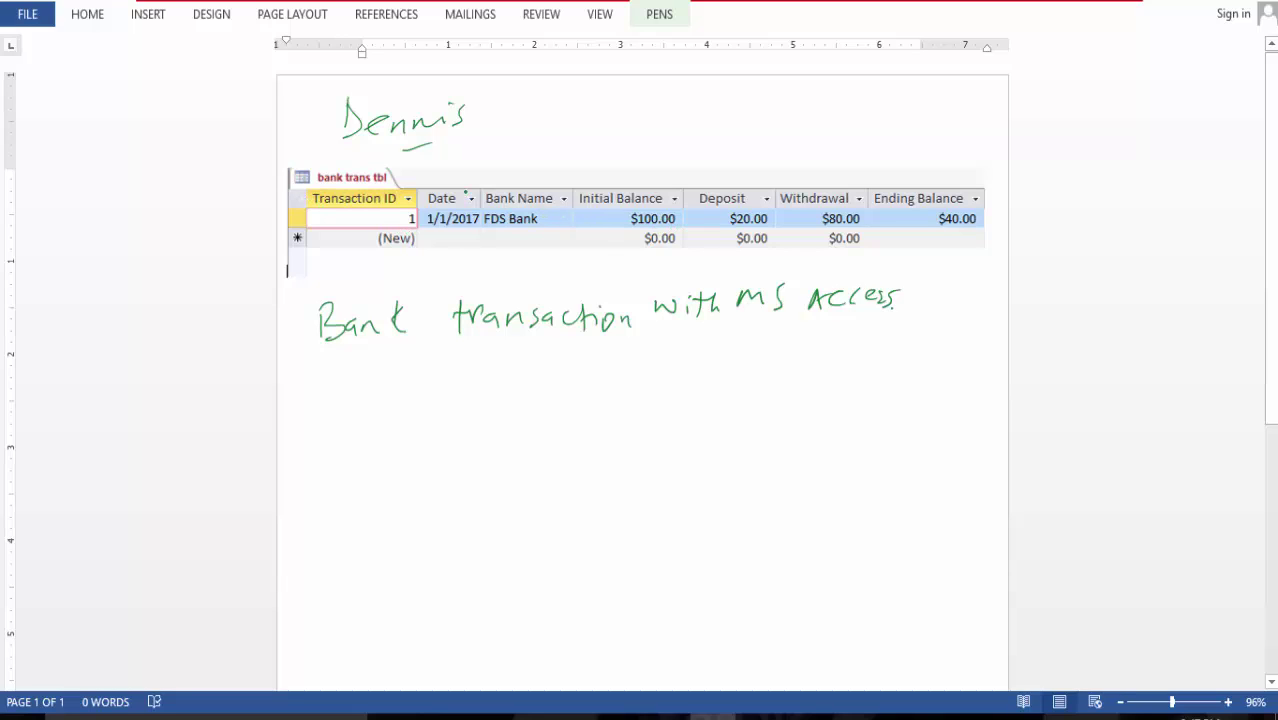
- Circle the Date and Bank Name columns, write 'Daily' over Transaction ID, and circle $100.00 and $20.00
mouse_move(468, 180)
mouse_down()
mouse_move(436, 178)
mouse_move(442, 246)
mouse_move(482, 230)
mouse_move(466, 178)
mouse_up()
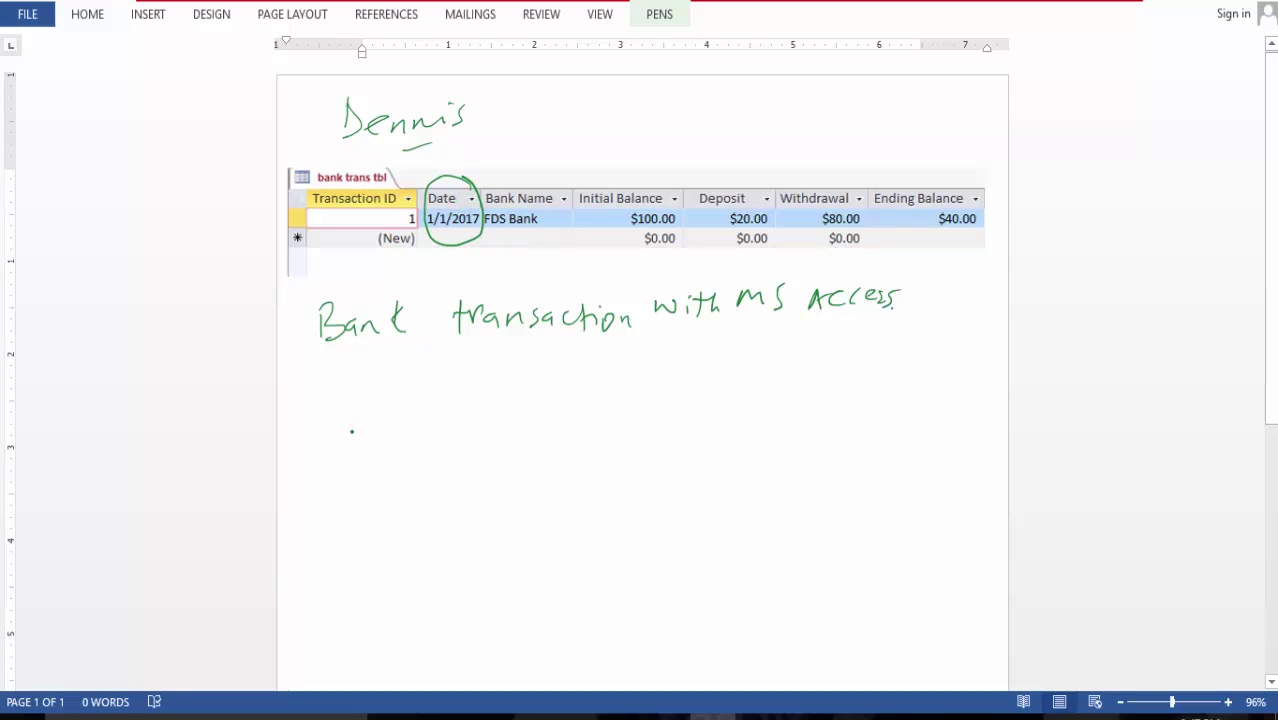
mouse_move(544, 184)
mouse_down()
mouse_move(481, 208)
mouse_move(544, 186)
mouse_up()
scroll(636, 187, down, 1)
scroll(560, 180, down, 1)
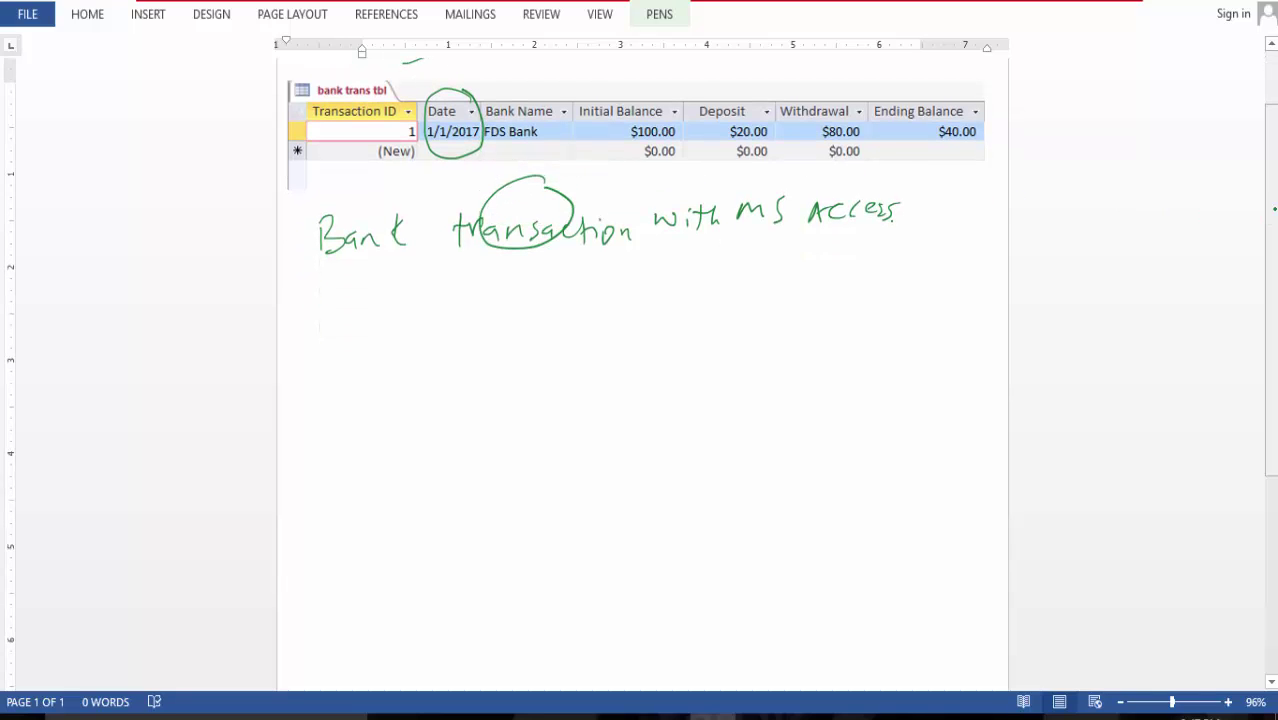
drag(1271, 208, 1274, 155)
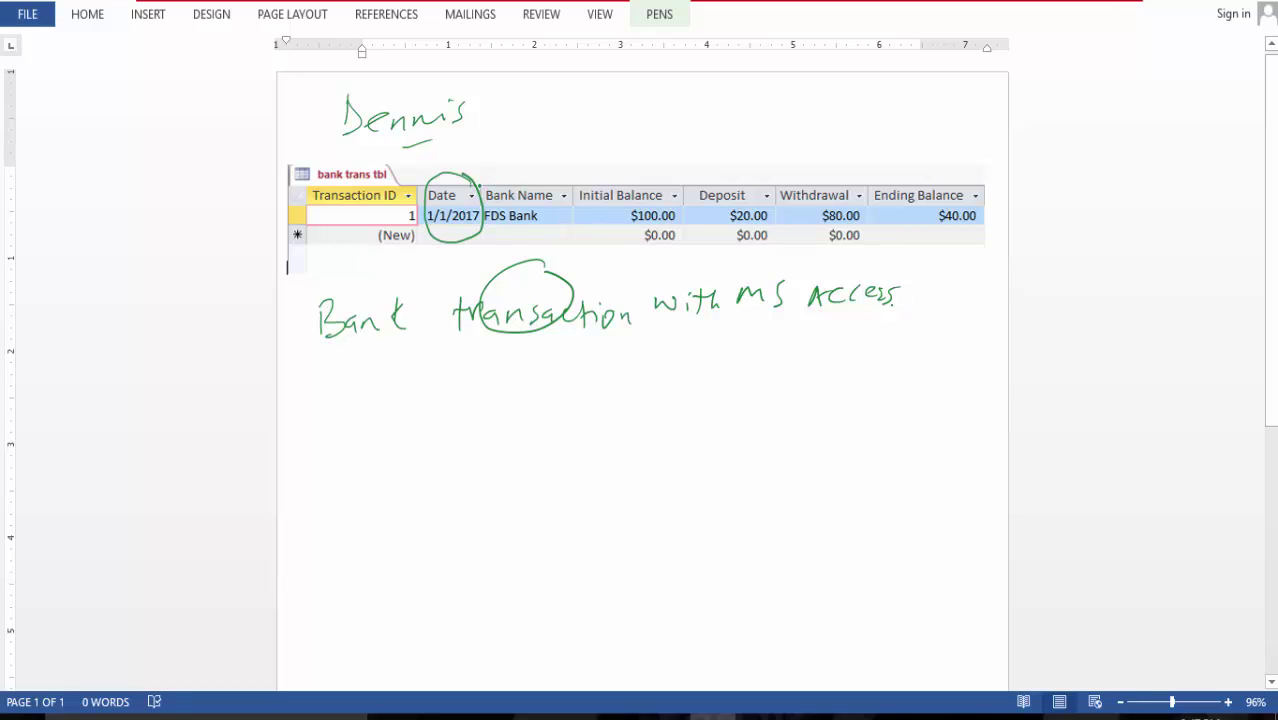
mouse_move(476, 198)
mouse_down()
mouse_move(556, 200)
mouse_move(520, 172)
mouse_up()
mouse_move(318, 212)
mouse_down()
mouse_move(340, 226)
mouse_move(354, 216)
mouse_move(362, 240)
mouse_move(415, 253)
mouse_up()
click(381, 224)
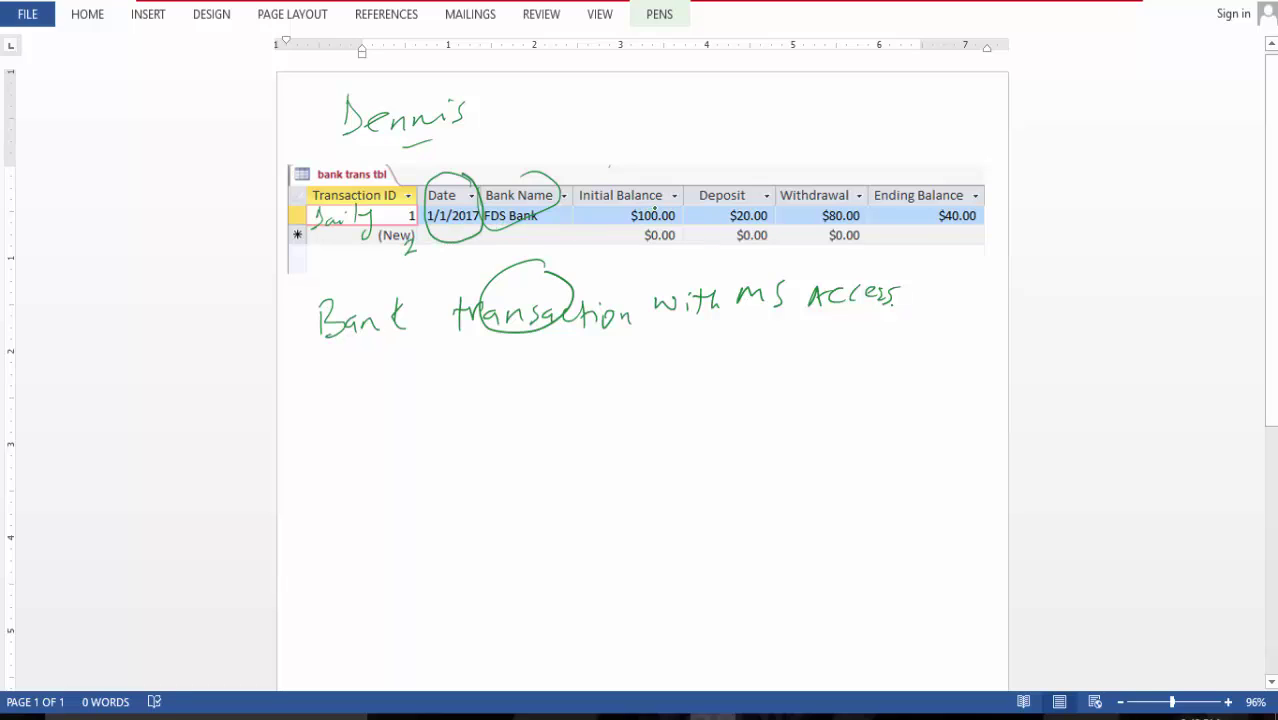
mouse_move(646, 203)
mouse_down()
mouse_move(678, 224)
mouse_move(656, 205)
mouse_up()
mouse_move(755, 205)
mouse_down()
mouse_move(722, 210)
mouse_move(760, 236)
mouse_move(742, 205)
mouse_up()
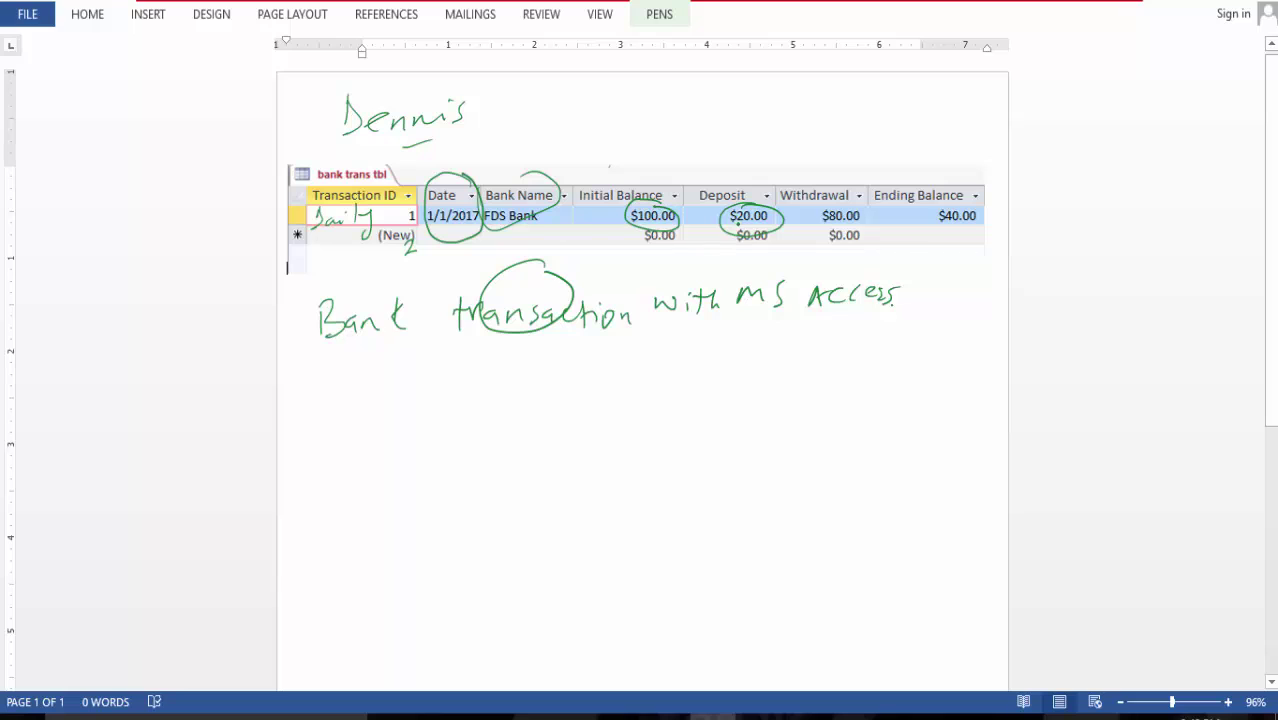
- Write '$120 − 80 = $40' below the title and circle $80.00, the $40 result and Ending Balance
drag(684, 380, 678, 410)
mouse_move(690, 386)
mouse_down()
mouse_move(706, 400)
mouse_move(724, 380)
mouse_up()
mouse_move(846, 207)
mouse_down()
mouse_move(818, 236)
mouse_move(868, 214)
mouse_up()
drag(760, 390, 832, 370)
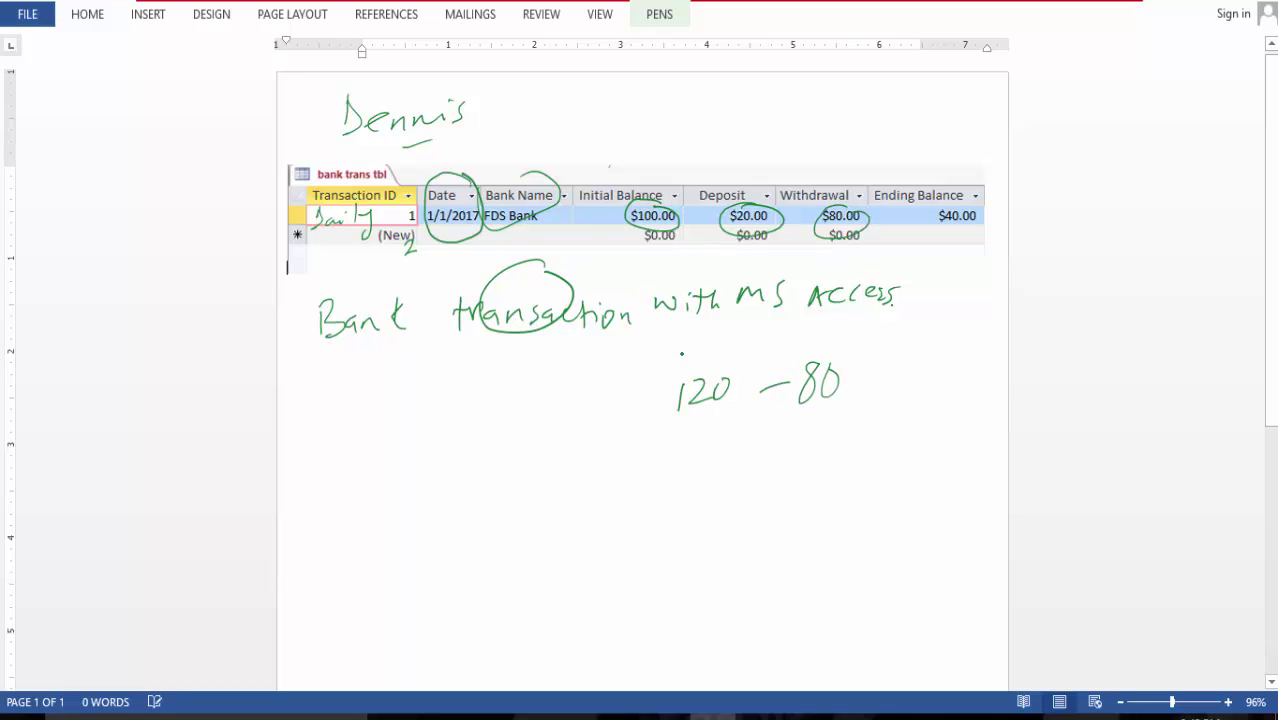
mouse_move(682, 352)
mouse_down()
mouse_move(664, 376)
mouse_move(676, 378)
mouse_up()
mouse_move(855, 387)
mouse_down()
mouse_move(876, 383)
mouse_move(876, 399)
mouse_move(898, 380)
mouse_move(924, 386)
mouse_up()
mouse_move(917, 366)
mouse_down()
mouse_move(918, 400)
mouse_move(938, 367)
mouse_move(874, 360)
mouse_move(894, 362)
mouse_up()
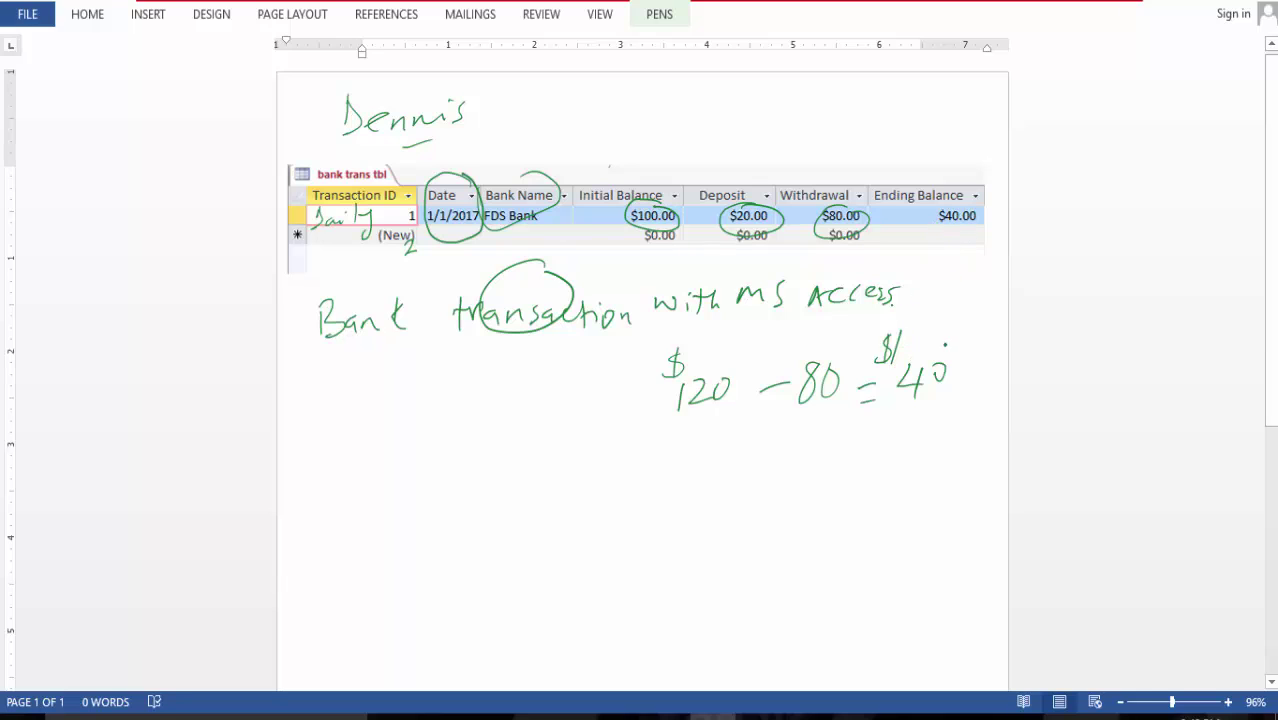
mouse_move(957, 332)
mouse_down()
mouse_move(934, 310)
mouse_move(876, 412)
mouse_move(962, 320)
mouse_move(912, 312)
mouse_up()
mouse_move(976, 178)
mouse_down()
mouse_move(972, 166)
mouse_move(878, 256)
mouse_move(1000, 200)
mouse_move(966, 174)
mouse_up()
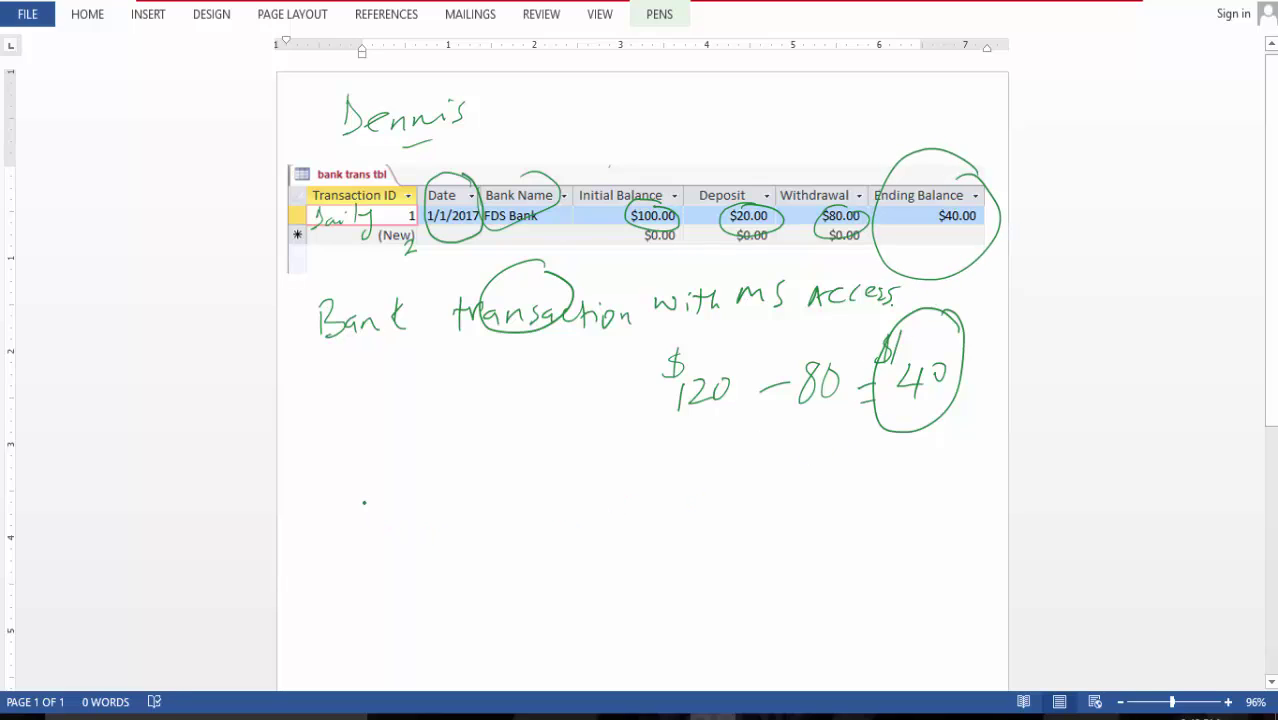
- Handwrite 'Ending = Initial Balance' below the equation
mouse_move(365, 499)
mouse_down()
mouse_move(394, 538)
mouse_move(382, 520)
mouse_move(412, 532)
mouse_move(451, 516)
mouse_move(549, 520)
mouse_up()
drag(536, 535, 556, 528)
drag(590, 482, 586, 536)
mouse_move(590, 528)
mouse_down()
mouse_move(600, 510)
mouse_move(619, 526)
mouse_move(628, 508)
mouse_up()
mouse_move(626, 512)
mouse_down()
mouse_move(659, 528)
mouse_move(716, 516)
mouse_up()
mouse_move(729, 486)
mouse_down()
mouse_move(728, 512)
mouse_move(821, 502)
mouse_up()
- Add '+ Deposit − Withdrawal' to the formula and draw a box around it
mouse_move(831, 486)
mouse_down()
mouse_move(831, 508)
mouse_move(858, 503)
mouse_up()
mouse_move(864, 492)
mouse_down()
mouse_move(862, 520)
mouse_move(876, 500)
mouse_up()
drag(870, 498, 922, 492)
click(908, 480)
mouse_move(930, 496)
mouse_down()
mouse_move(967, 502)
mouse_move(976, 476)
mouse_move(983, 500)
mouse_up()
click(965, 493)
mouse_move(978, 484)
mouse_down()
mouse_move(994, 500)
mouse_move(1006, 490)
mouse_up()
click(998, 494)
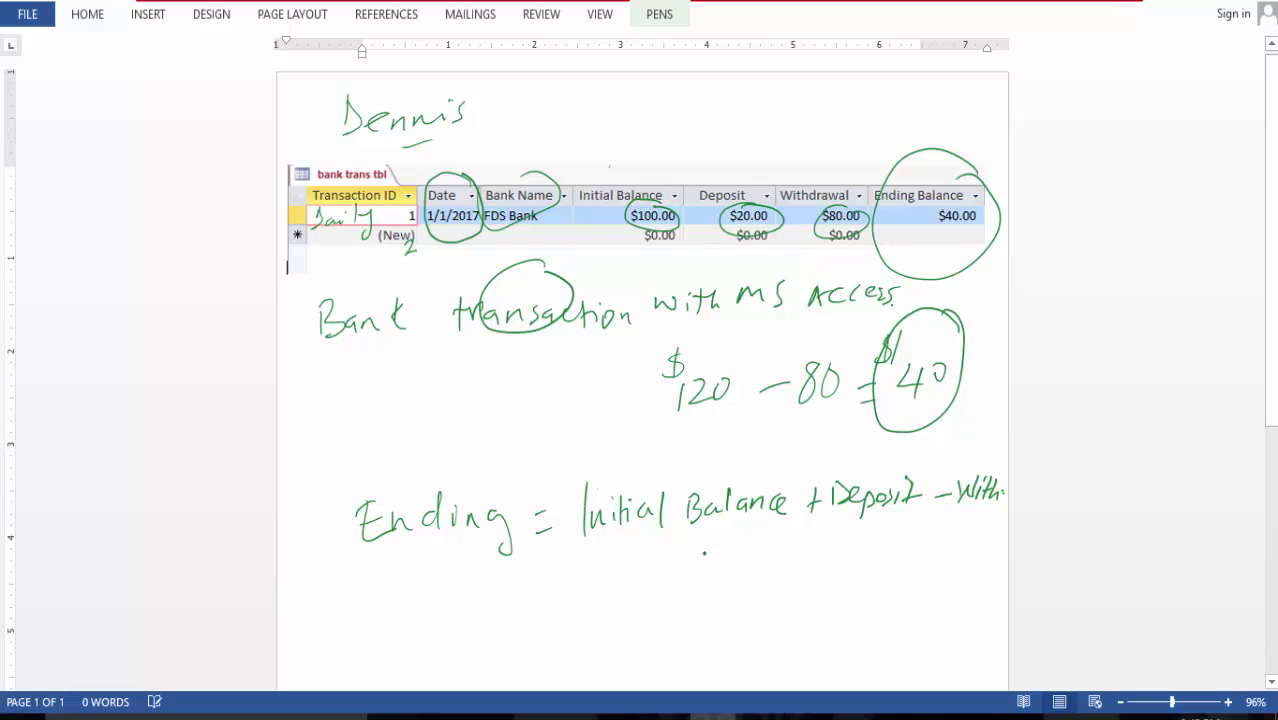
mouse_move(350, 478)
mouse_down()
mouse_move(340, 558)
mouse_move(416, 552)
mouse_move(810, 446)
mouse_move(1005, 446)
mouse_move(958, 540)
mouse_move(372, 573)
mouse_up()
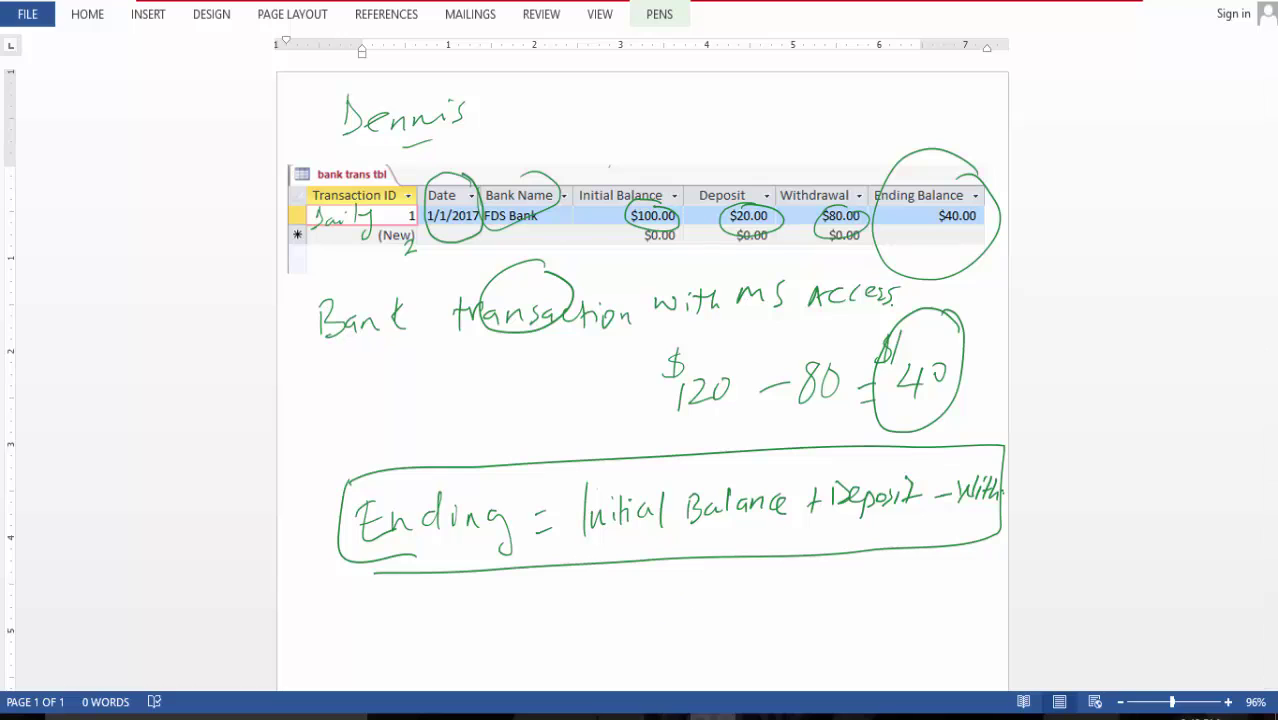
- In the Access datasheet, enter 200 initial balance, 120 deposit and 800 withdrawal for the first record
key(alt+Tab)
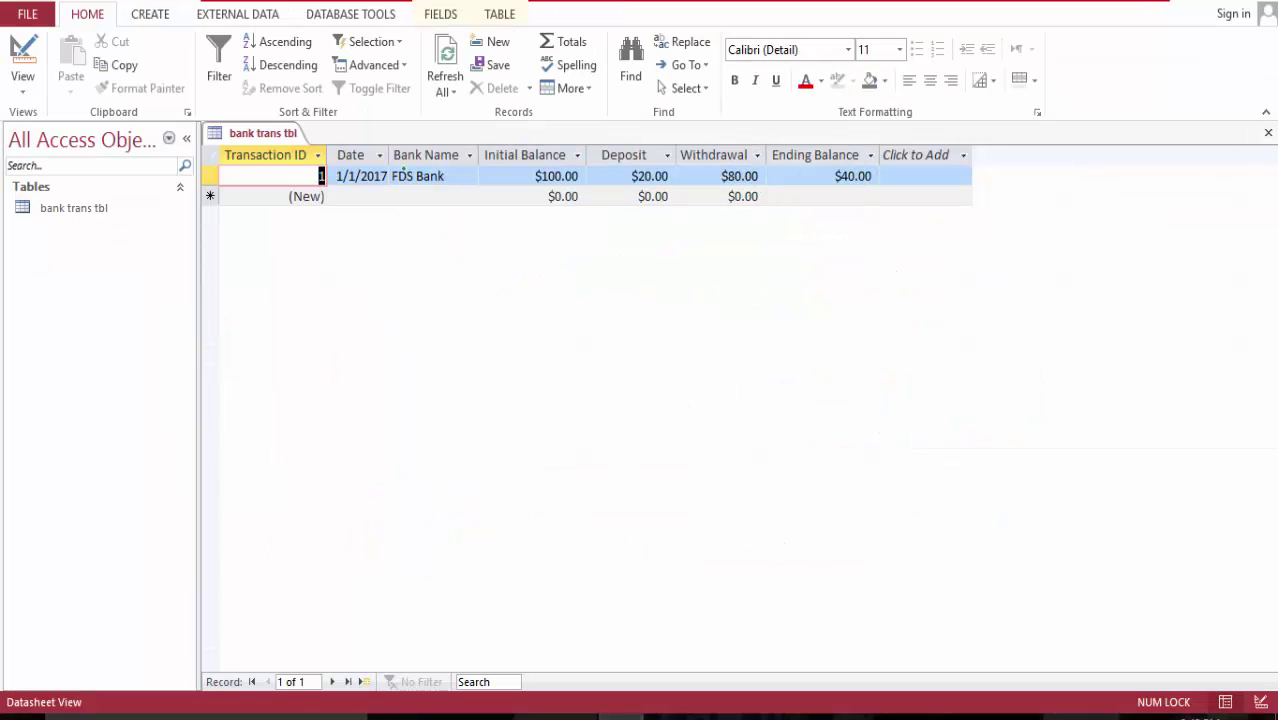
click(540, 176)
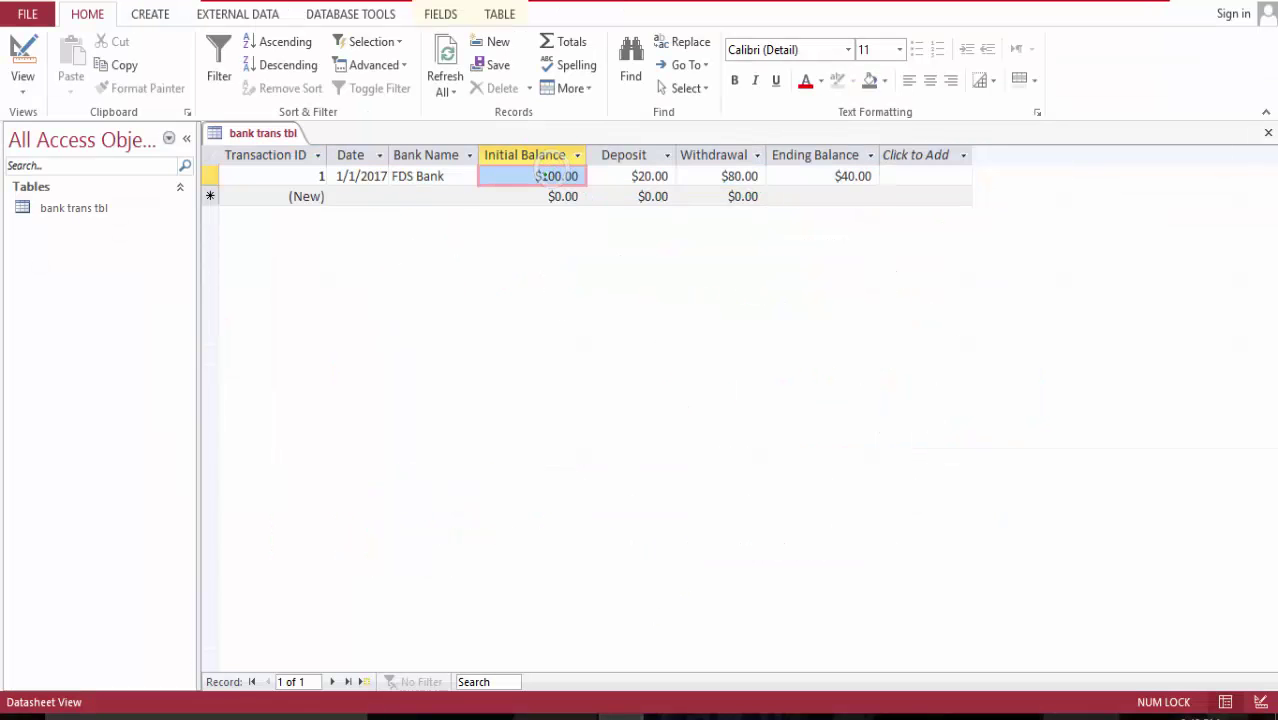
double_click(541, 176)
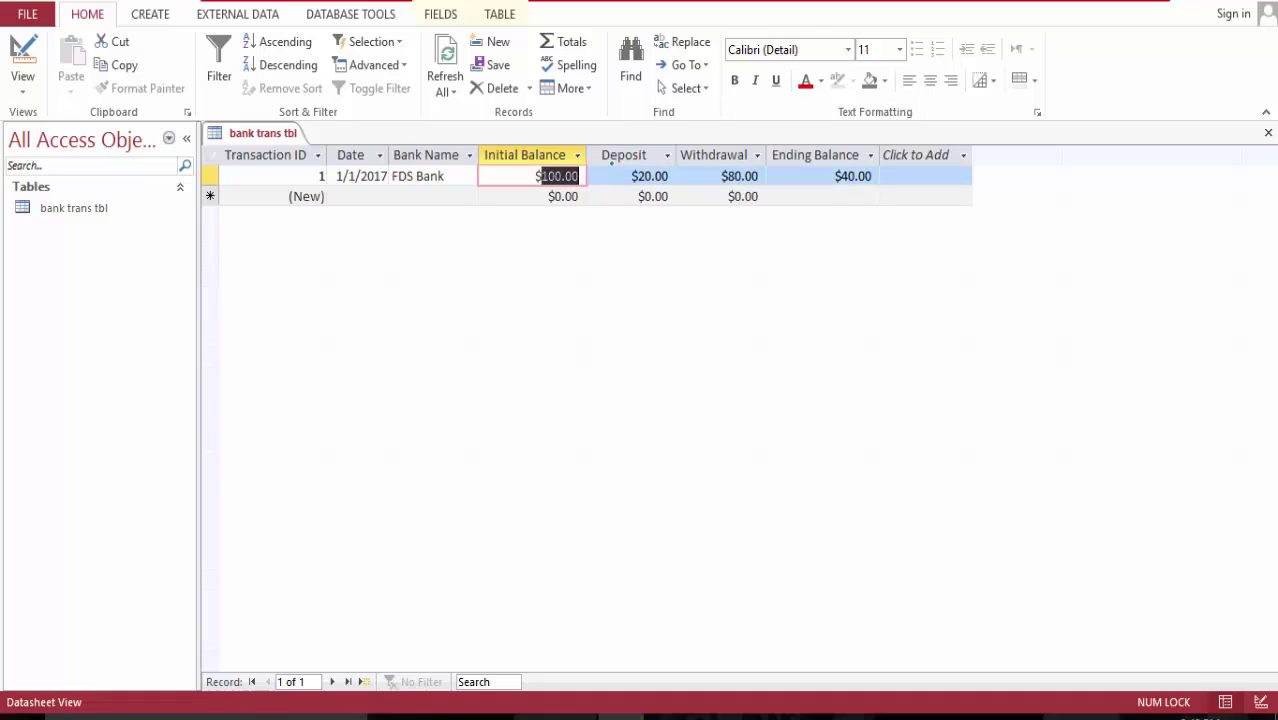
text(200)
key(Tab)
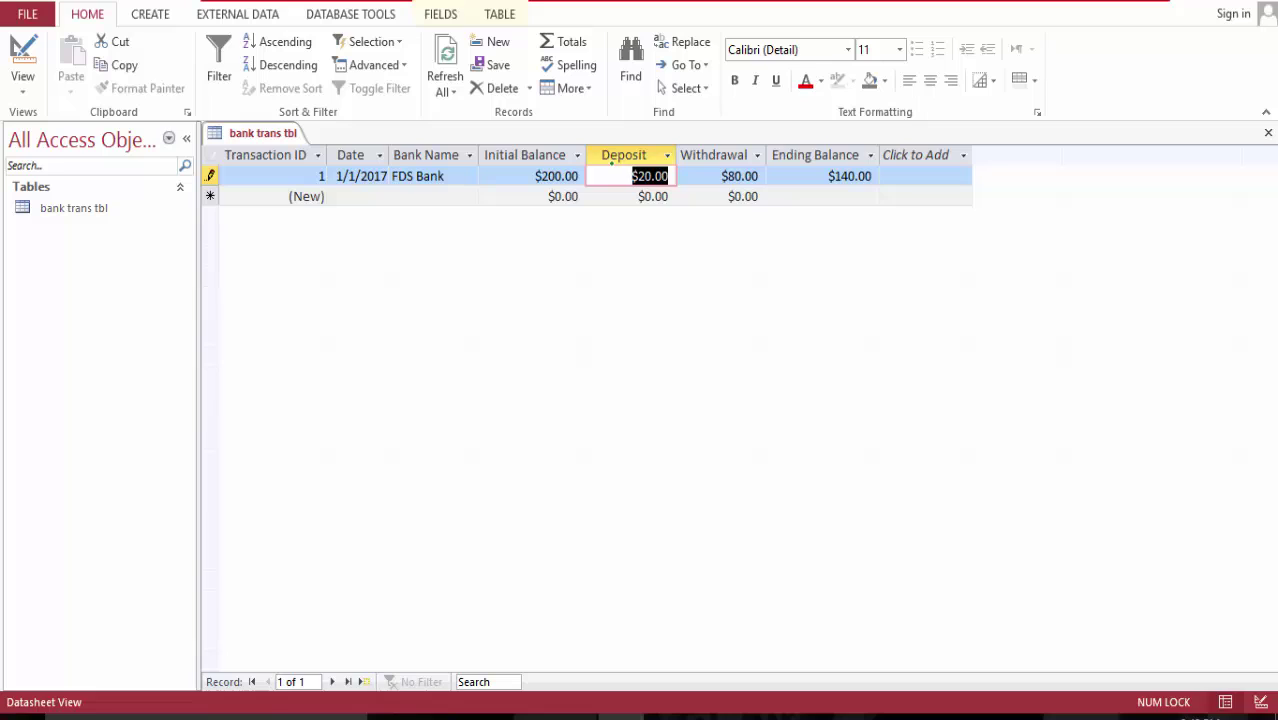
text(120)
key(Tab)
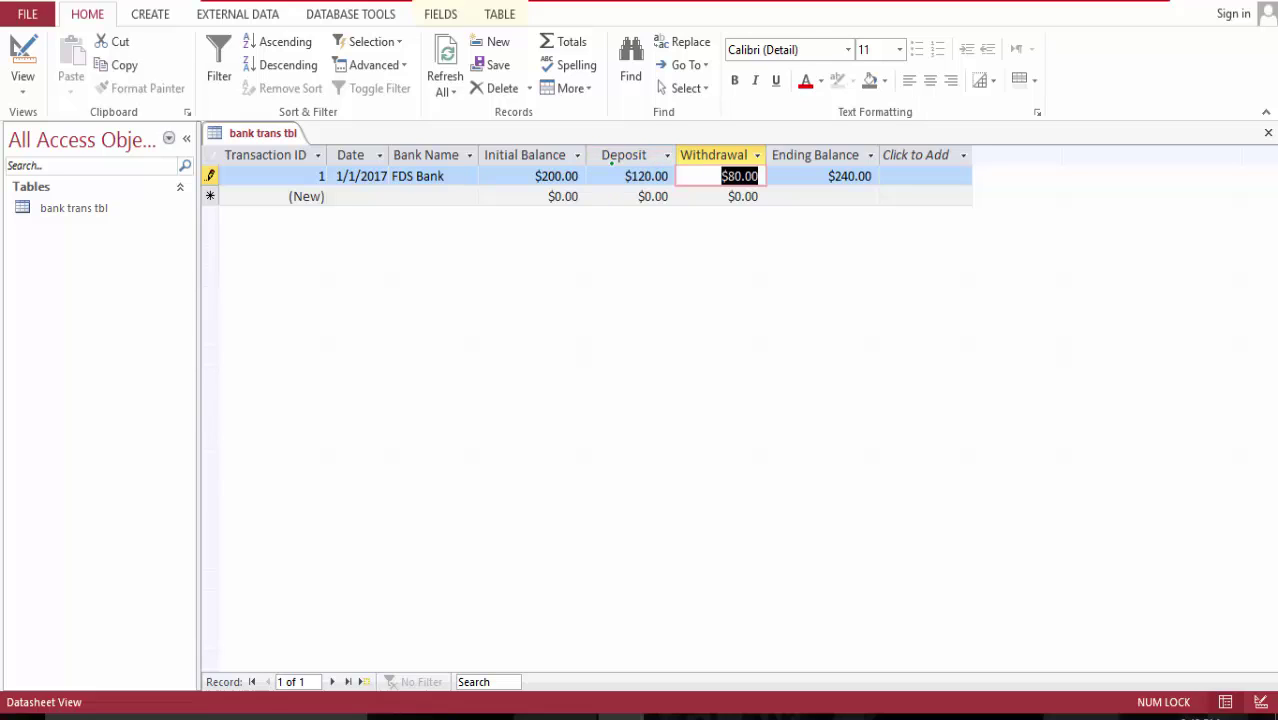
text(800)
key(Tab)
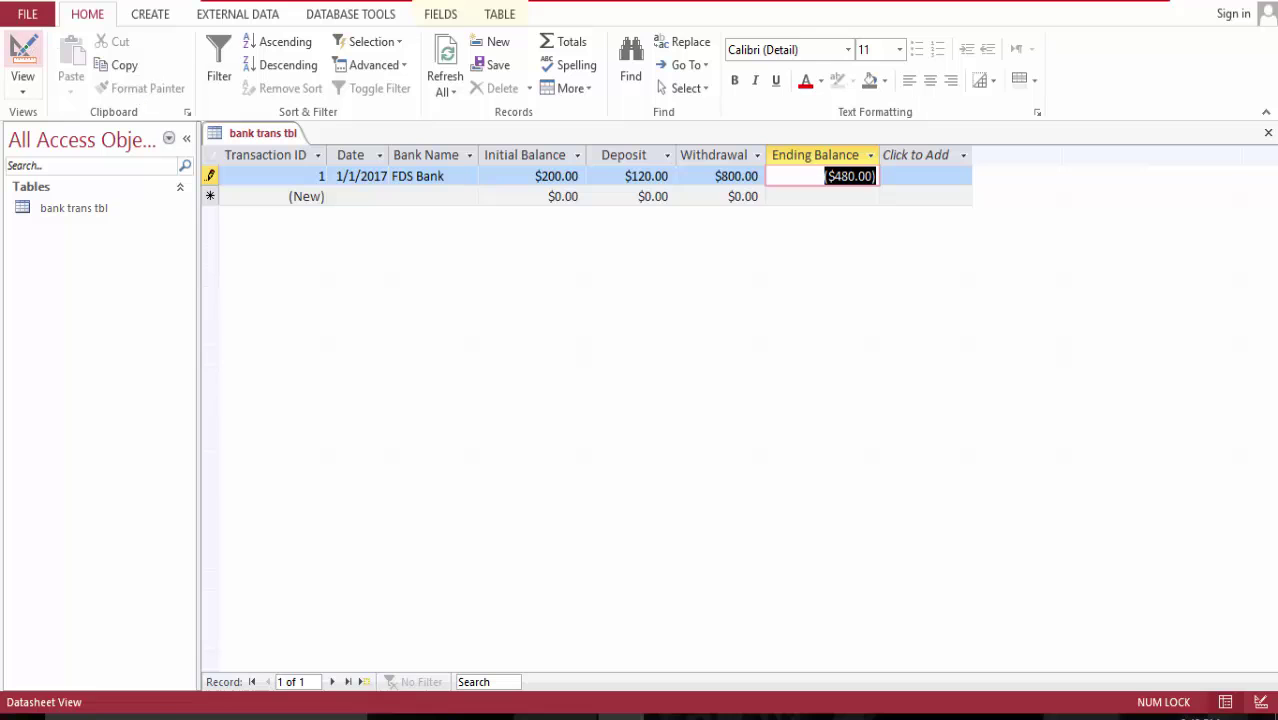
- Create a blank desktop database named 'BT Manager' and accept the save-layout prompt
click(23, 50)
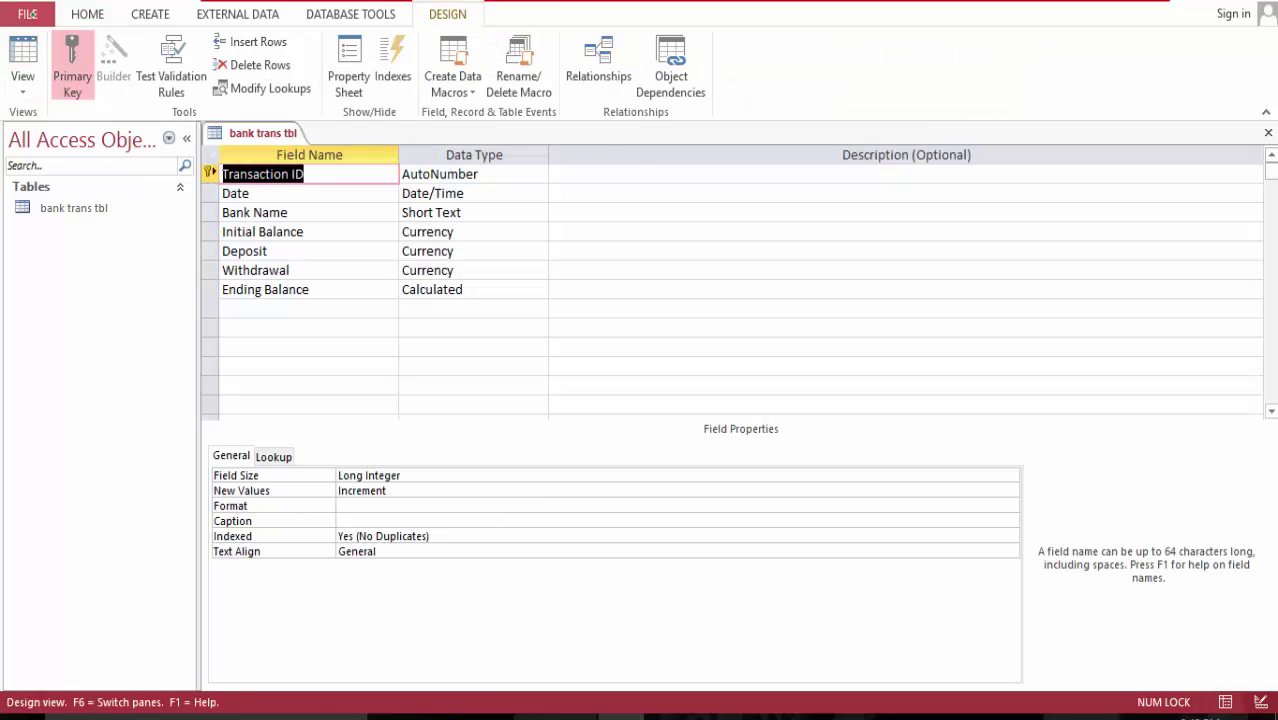
click(27, 14)
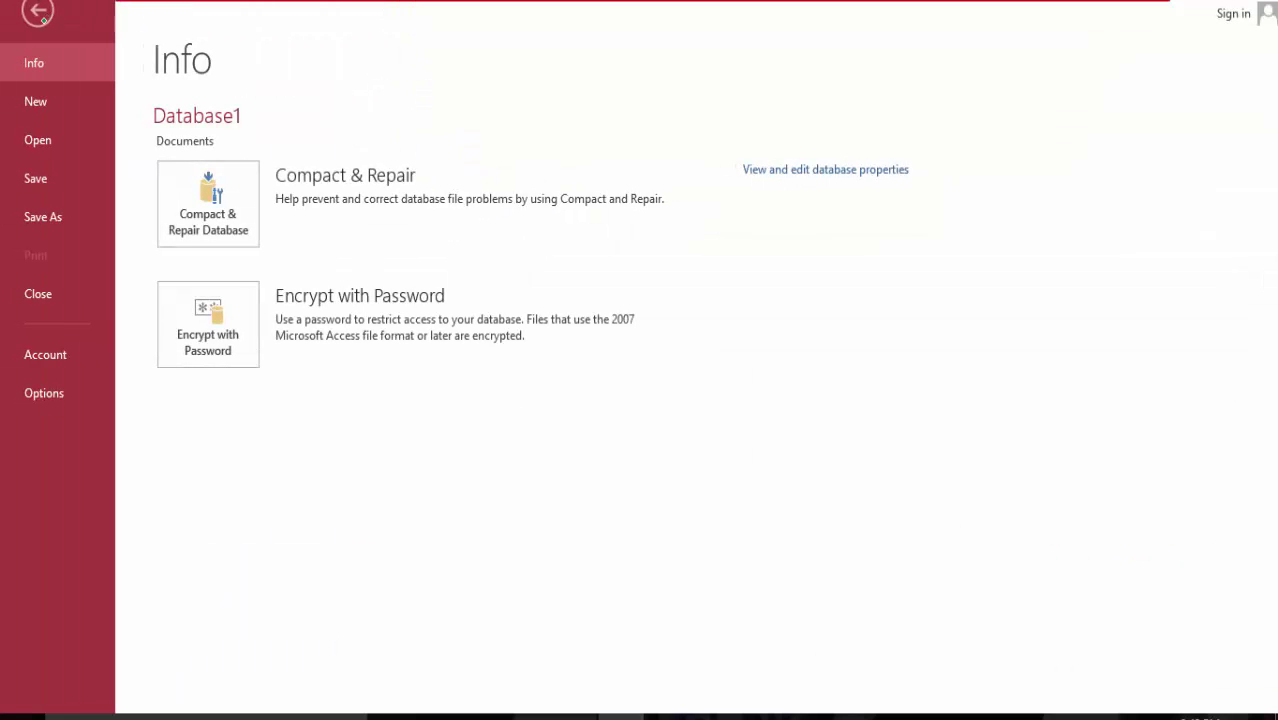
click(36, 101)
click(430, 287)
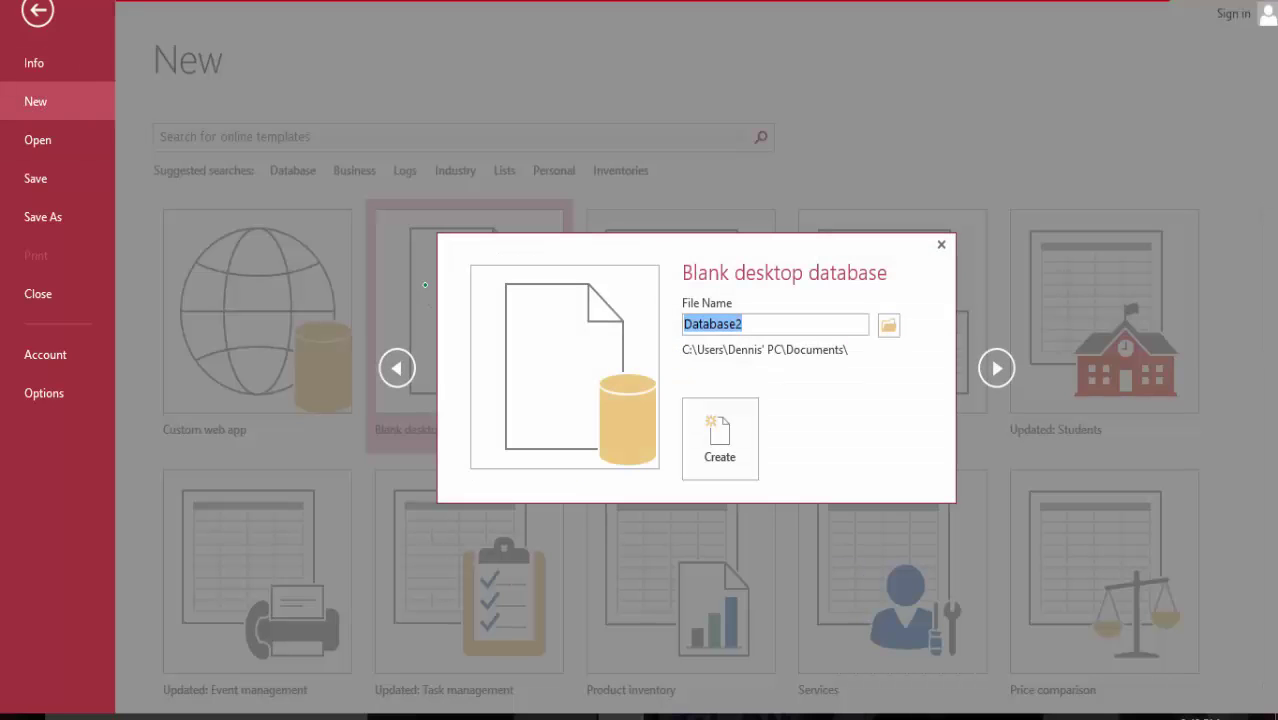
text(b)
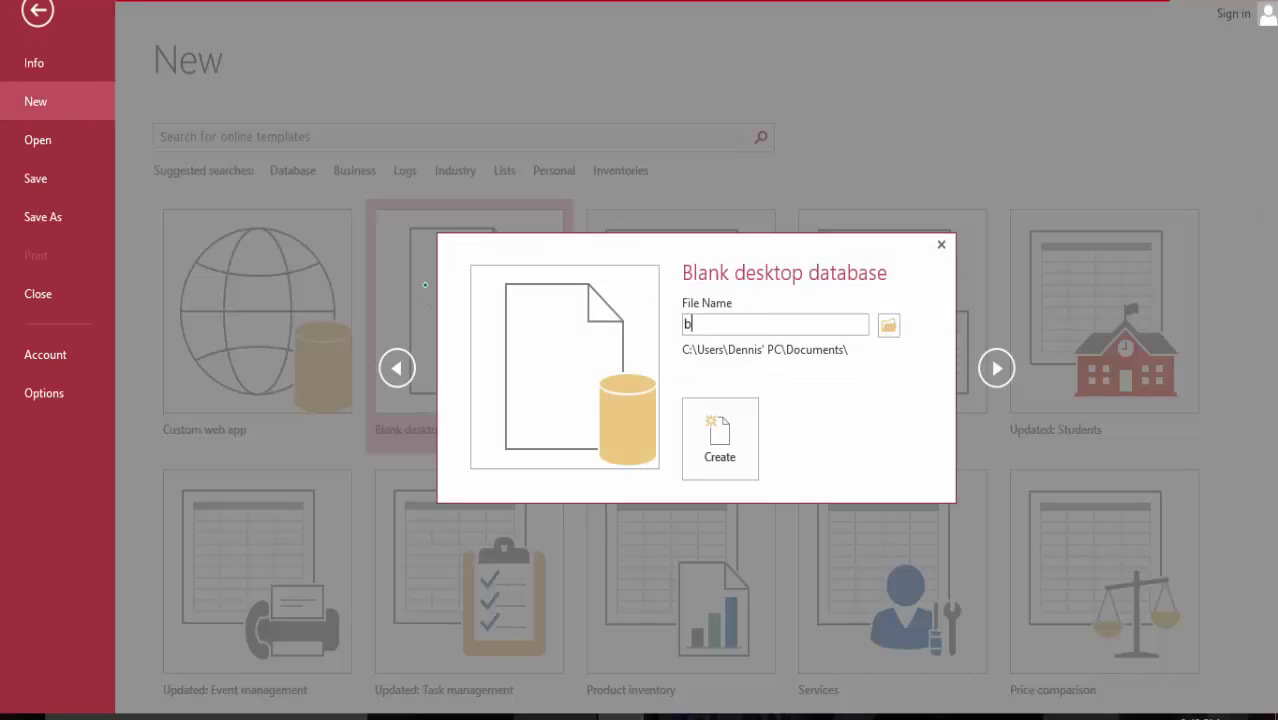
text(l)
key(BackSpace)
key(BackSpace)
text(BT Manager)
key(Return)
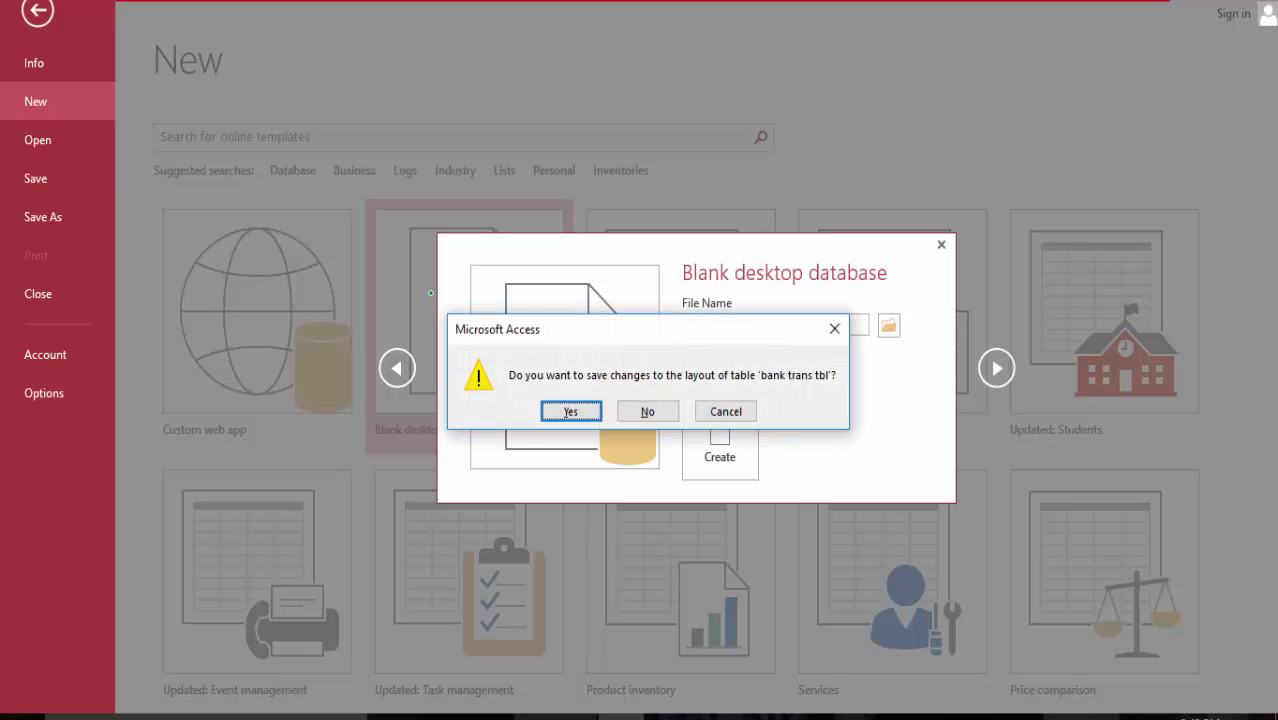
key(Return)
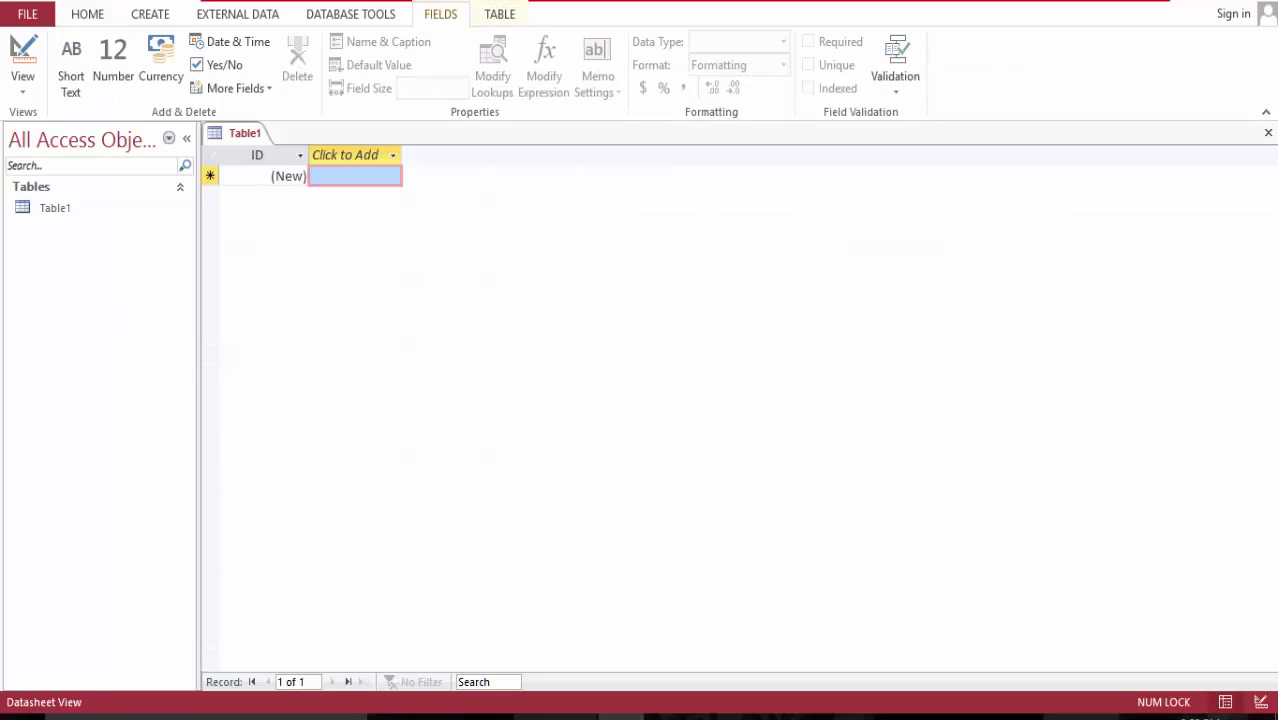
- Save Table1 as 'BT tbl' in Design view and rename the ID field to 'Trans ID'
click(22, 50)
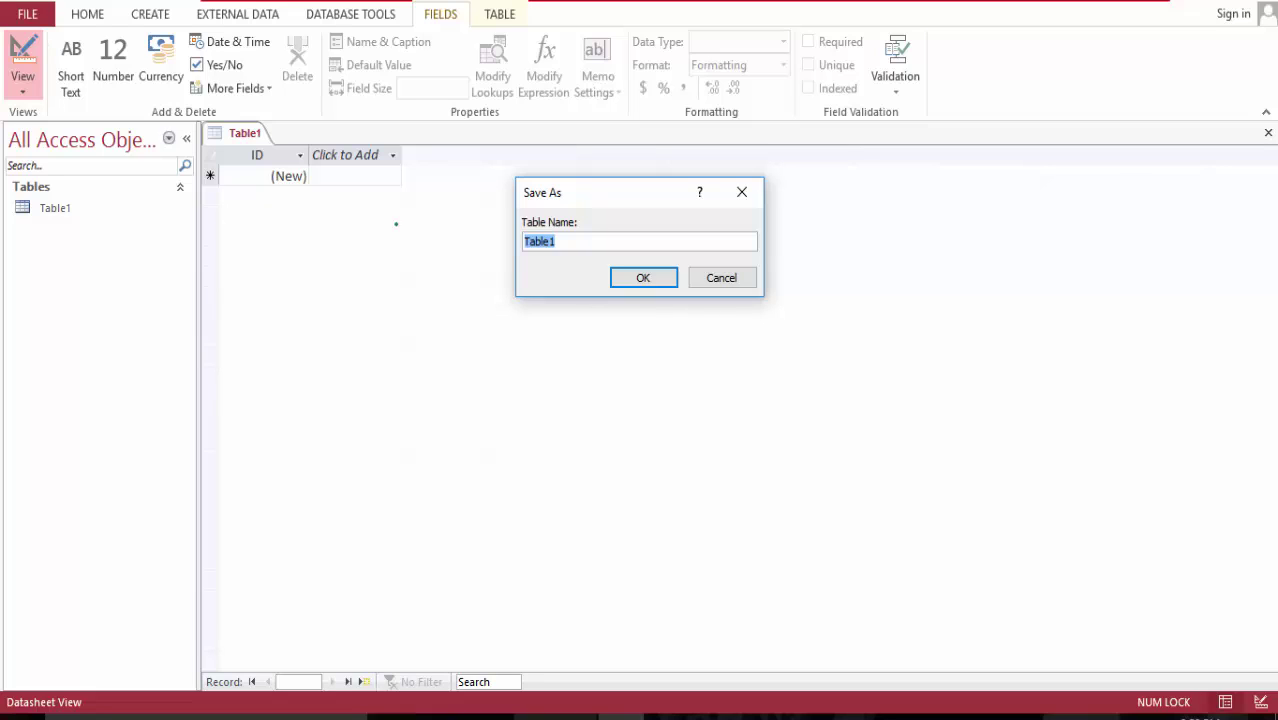
text(BT tbl)
key(Return)
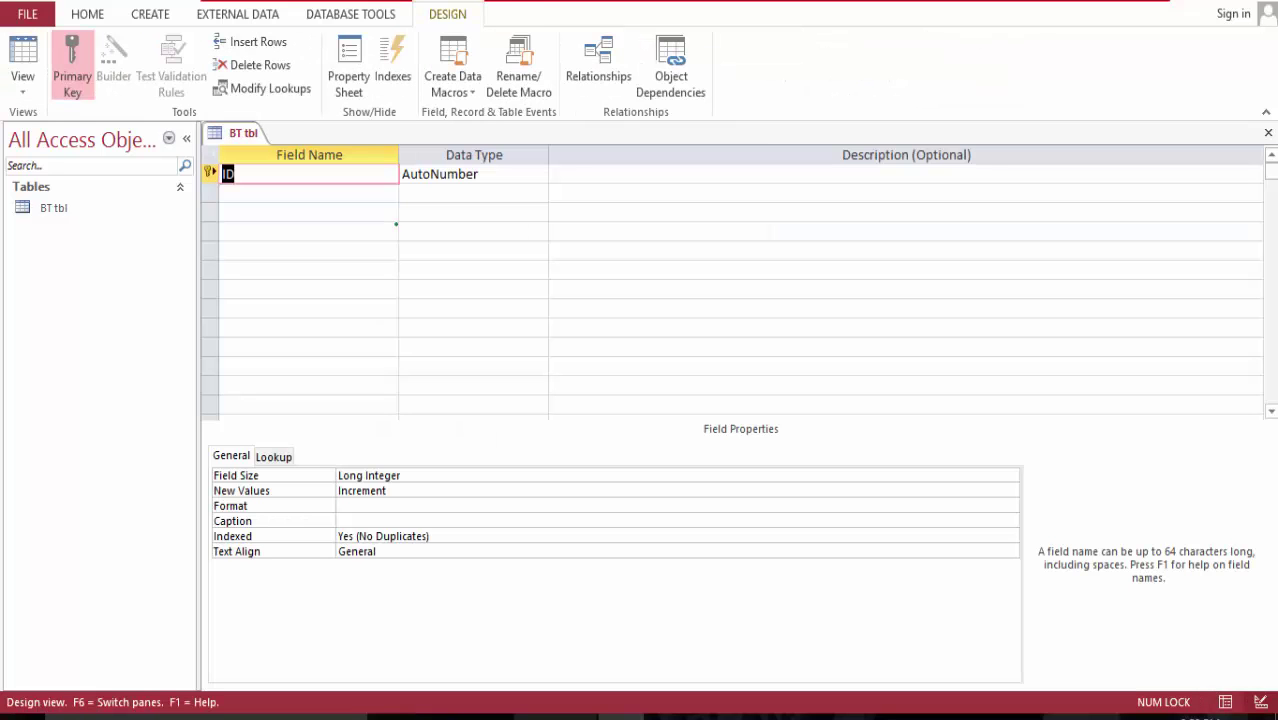
text(Tran)
text(s ID)
- Add Date, Bank's Name and Initial Balance fields, keeping Date despite the reserved-word warning
click(300, 193)
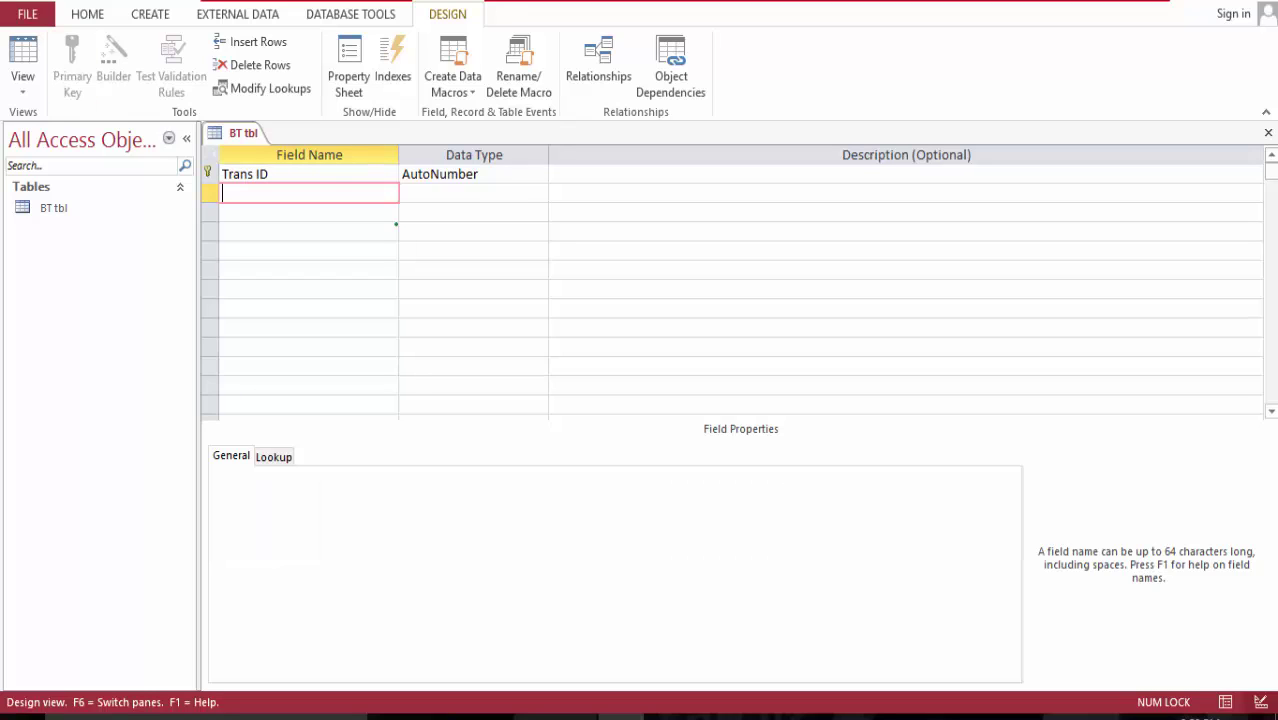
text(Date)
key(Tab)
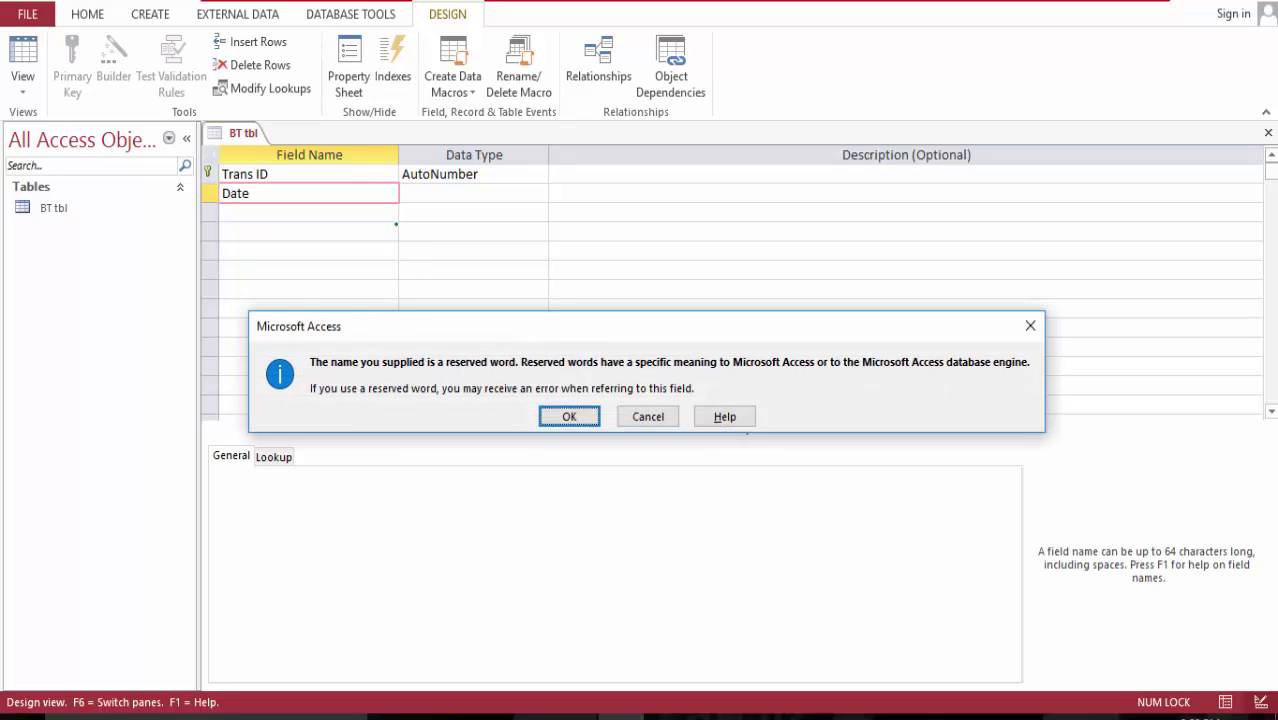
key(Return)
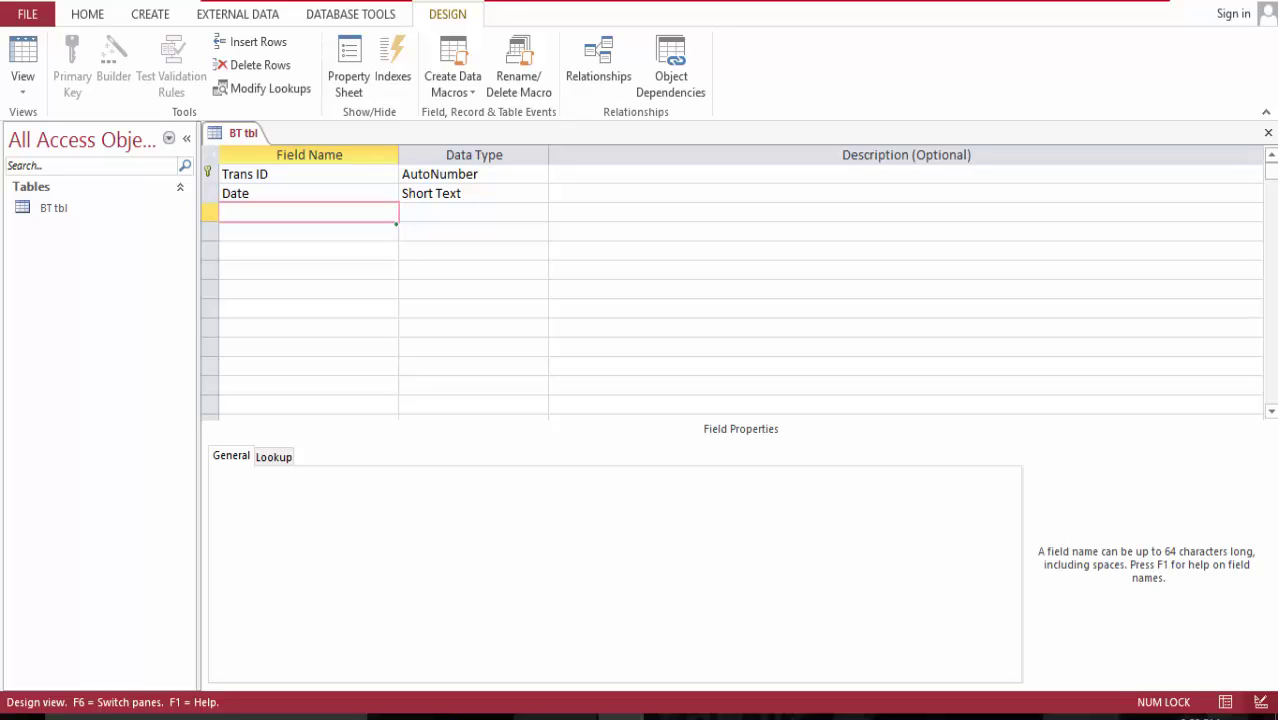
text(Bank's Name)
key(Down)
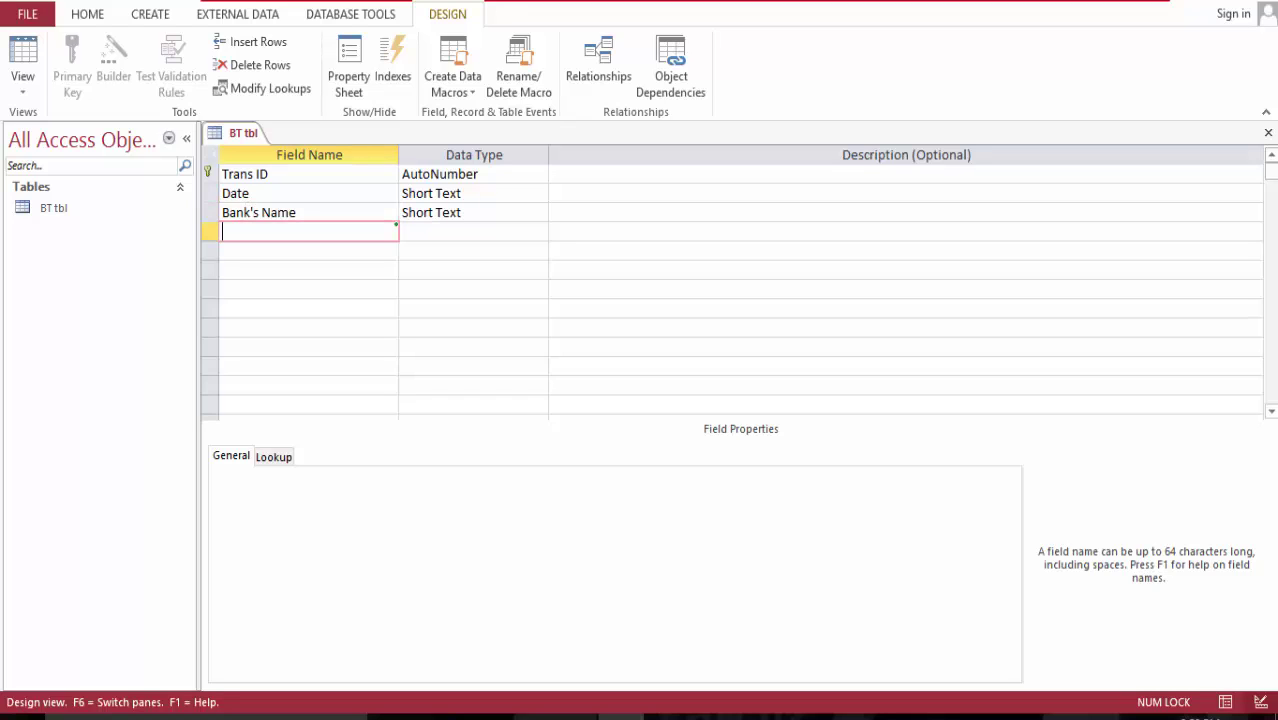
text(Initial Balance)
- After checking the Word notes, add Deposit and Withdrawal field names below Initial Balance
click(309, 250)
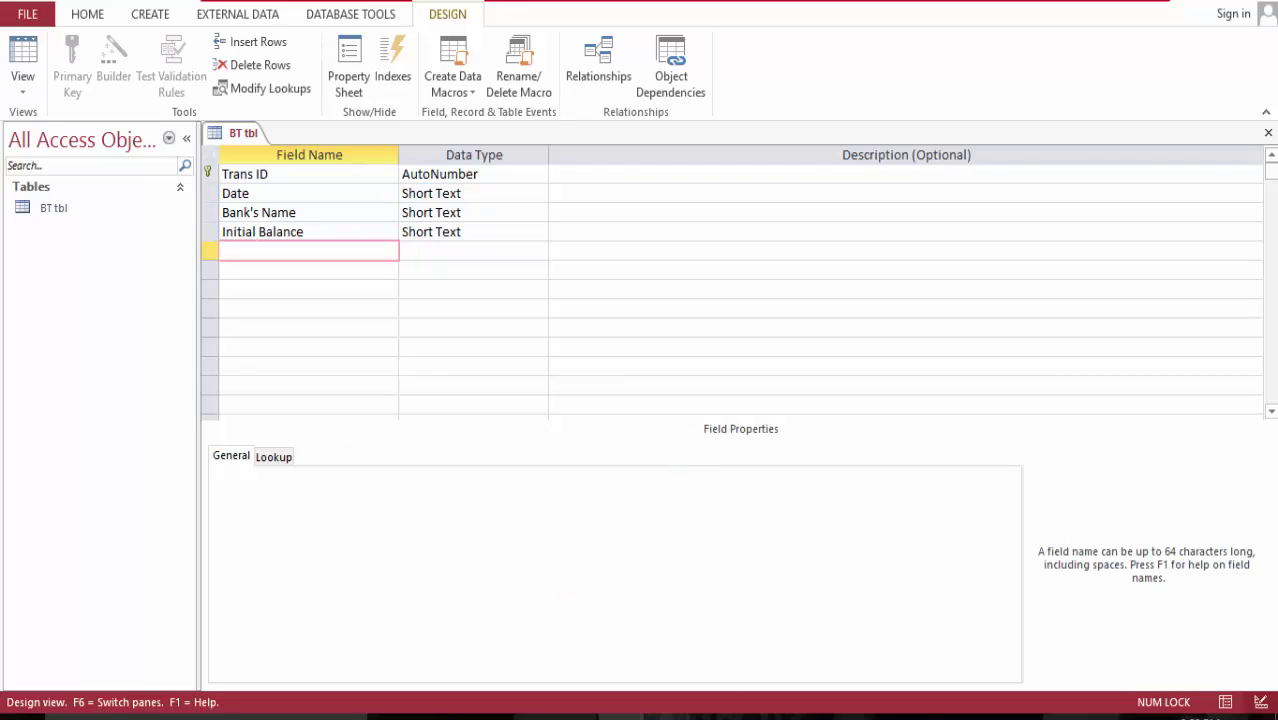
key(alt+Tab)
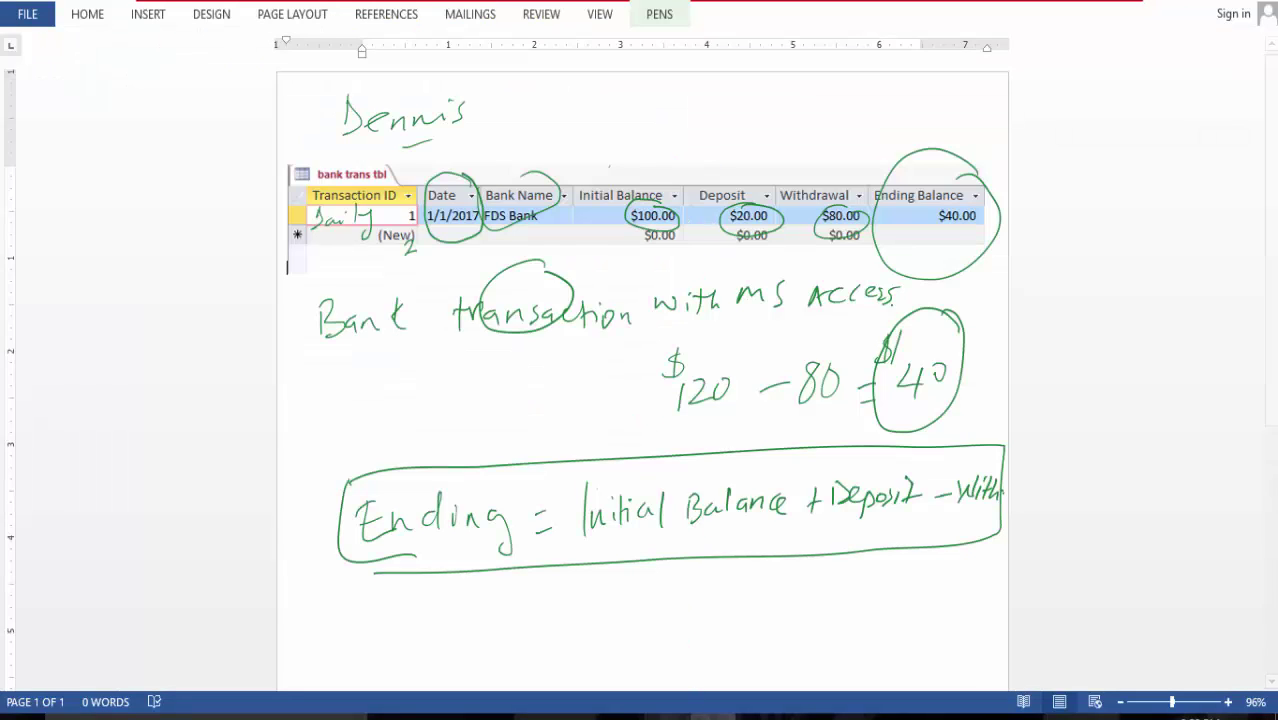
key(alt+Tab)
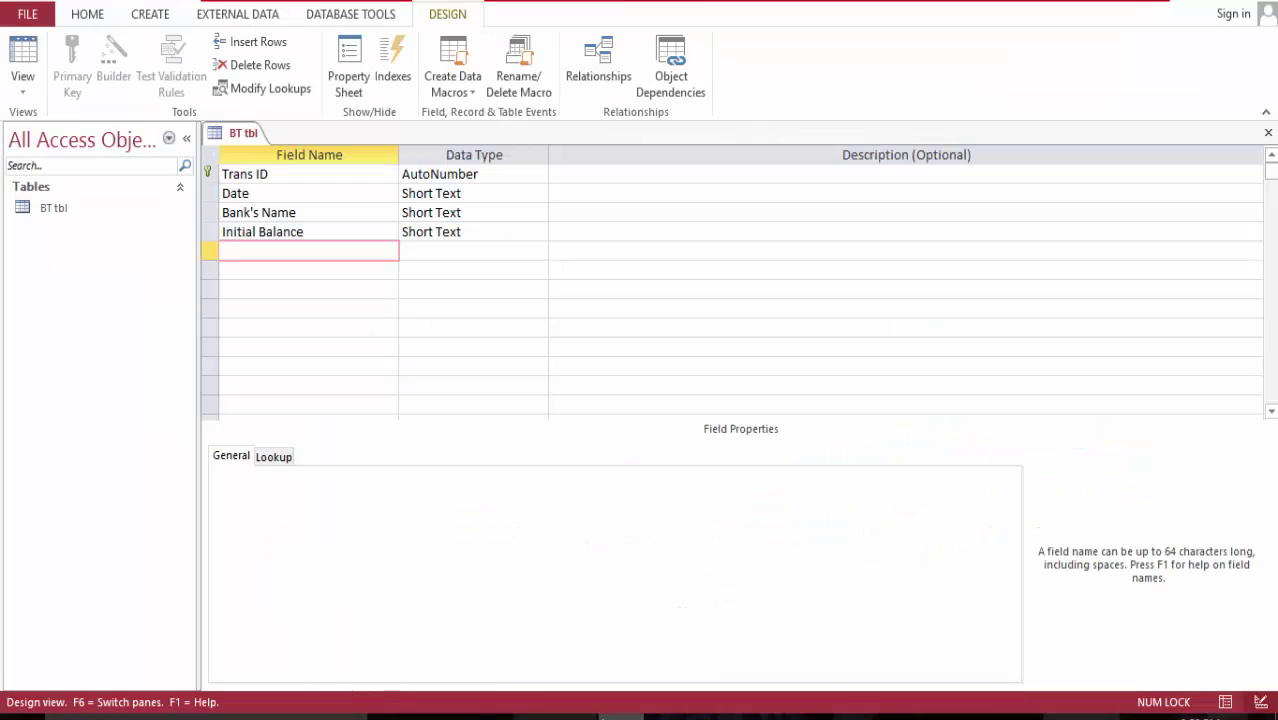
text(Deposit)
key(Down)
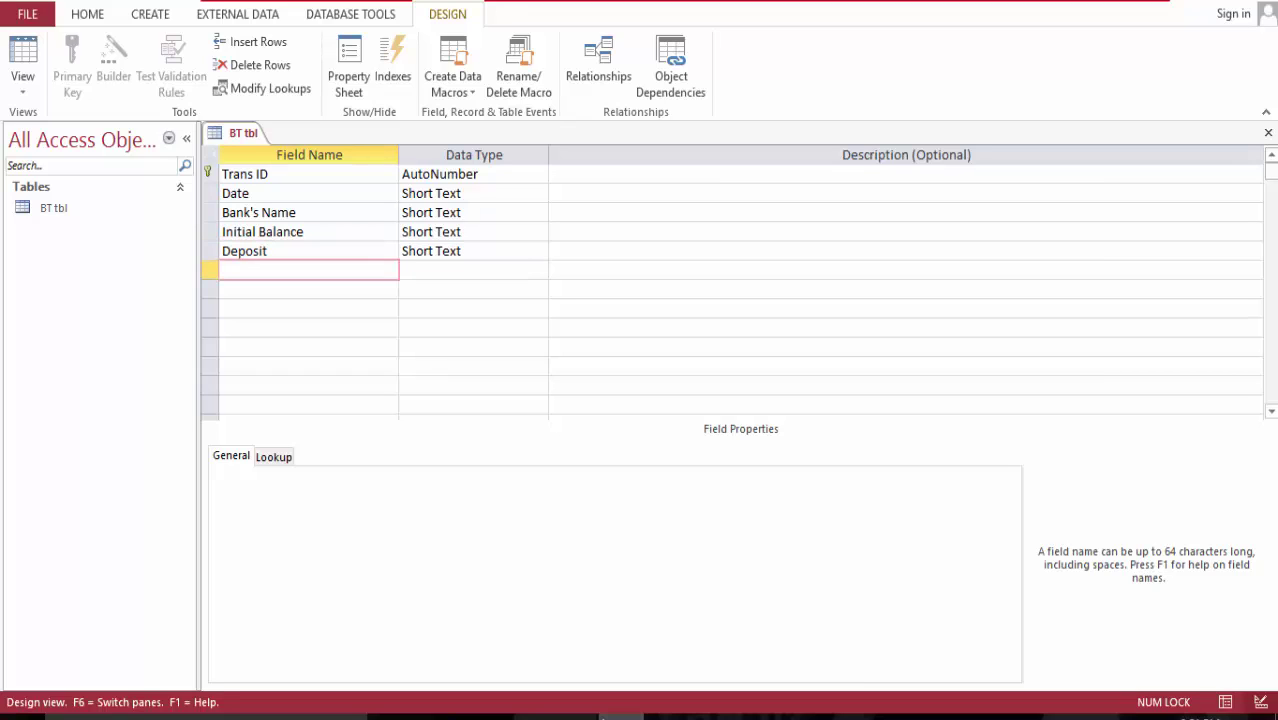
text(Withdrawal)
click(588, 403)
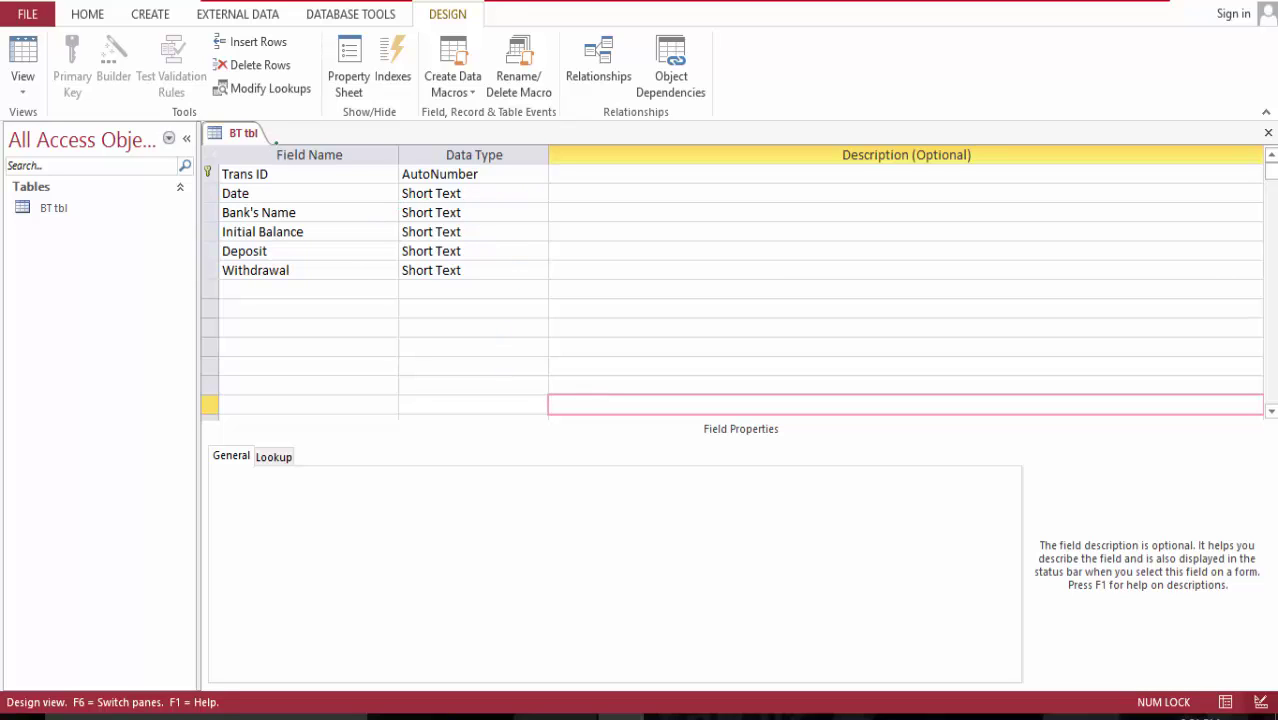
- Save the BT tbl design and make Date a Date/Time field
right_click(249, 133)
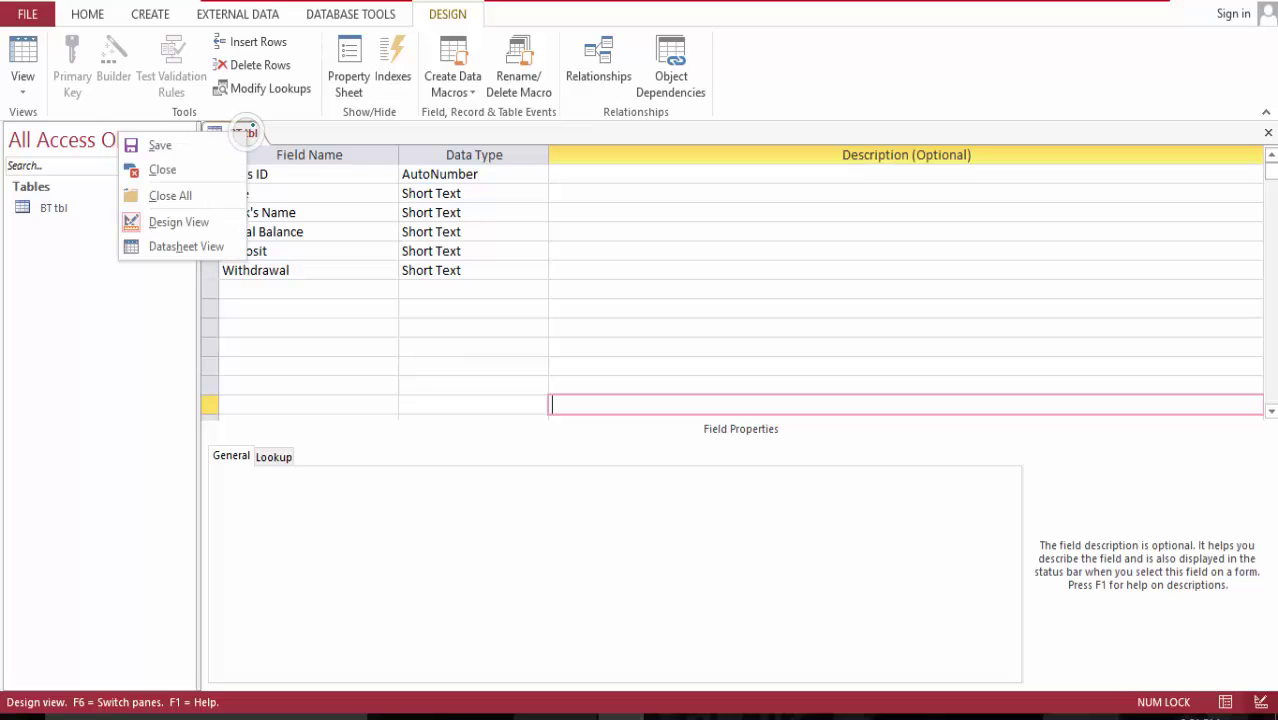
click(150, 143)
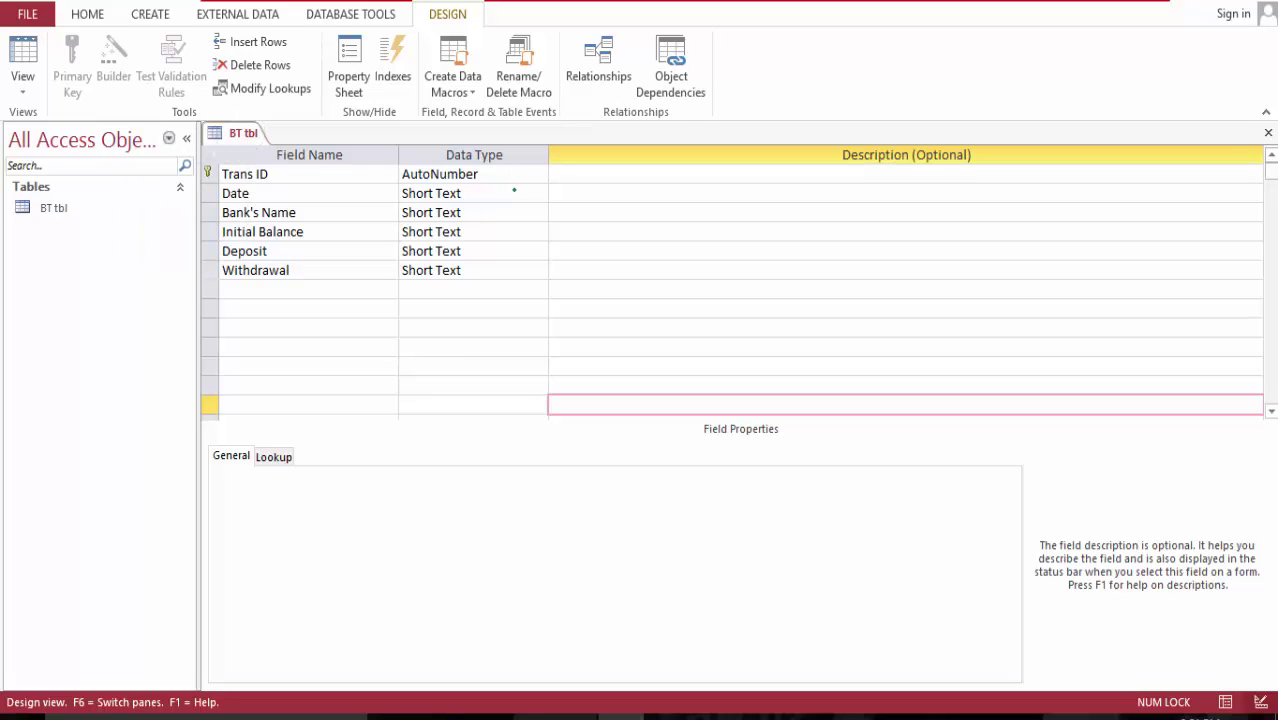
click(527, 190)
click(539, 193)
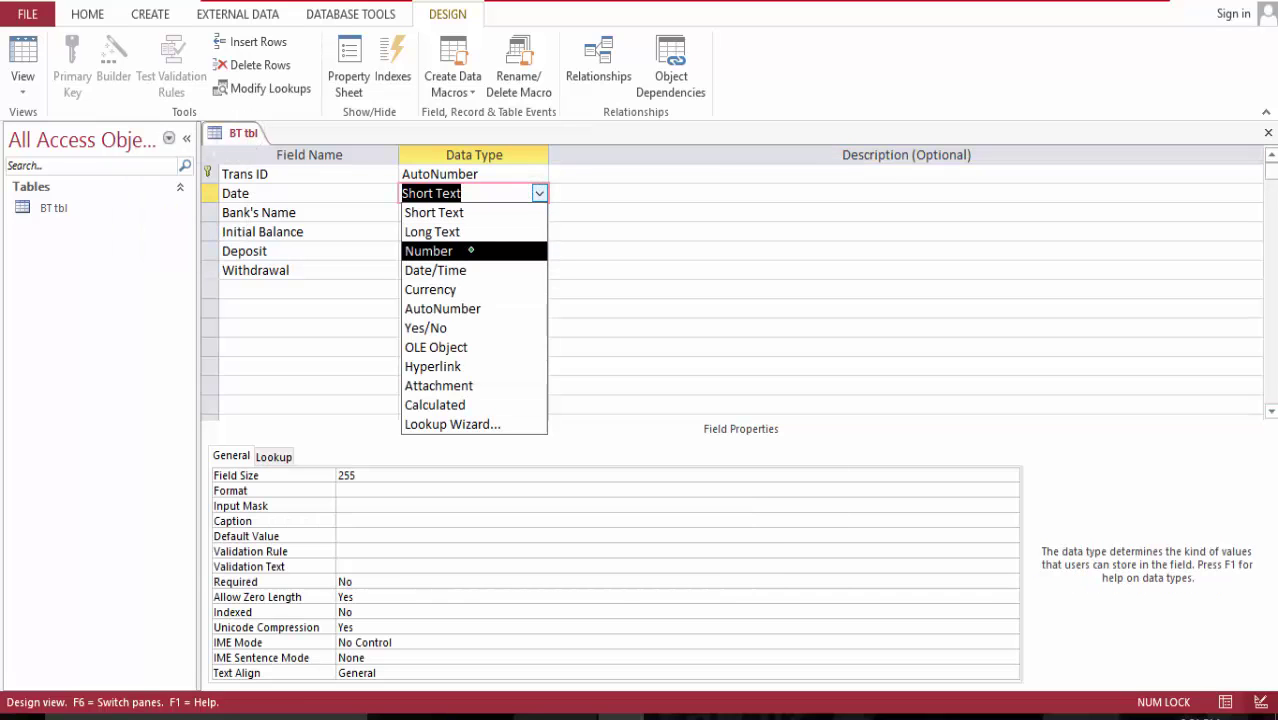
click(470, 268)
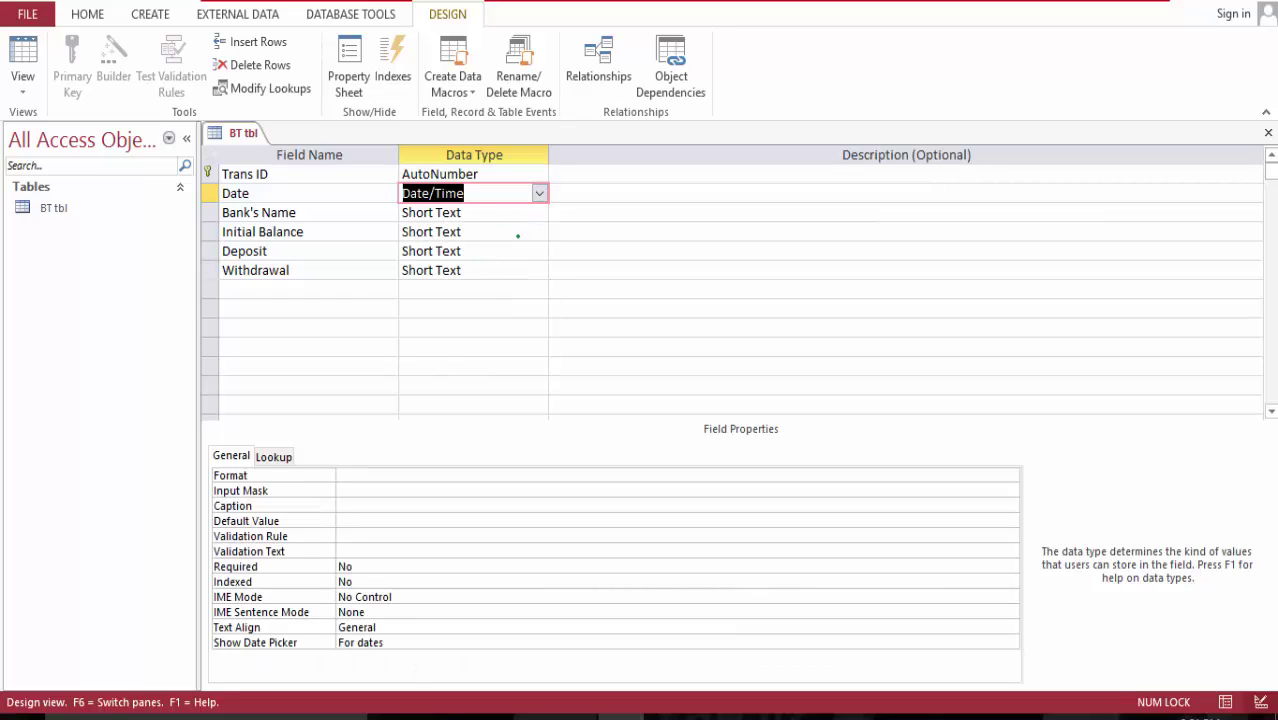
- Set Initial Balance, Deposit and Withdrawal to the Currency data type
click(539, 231)
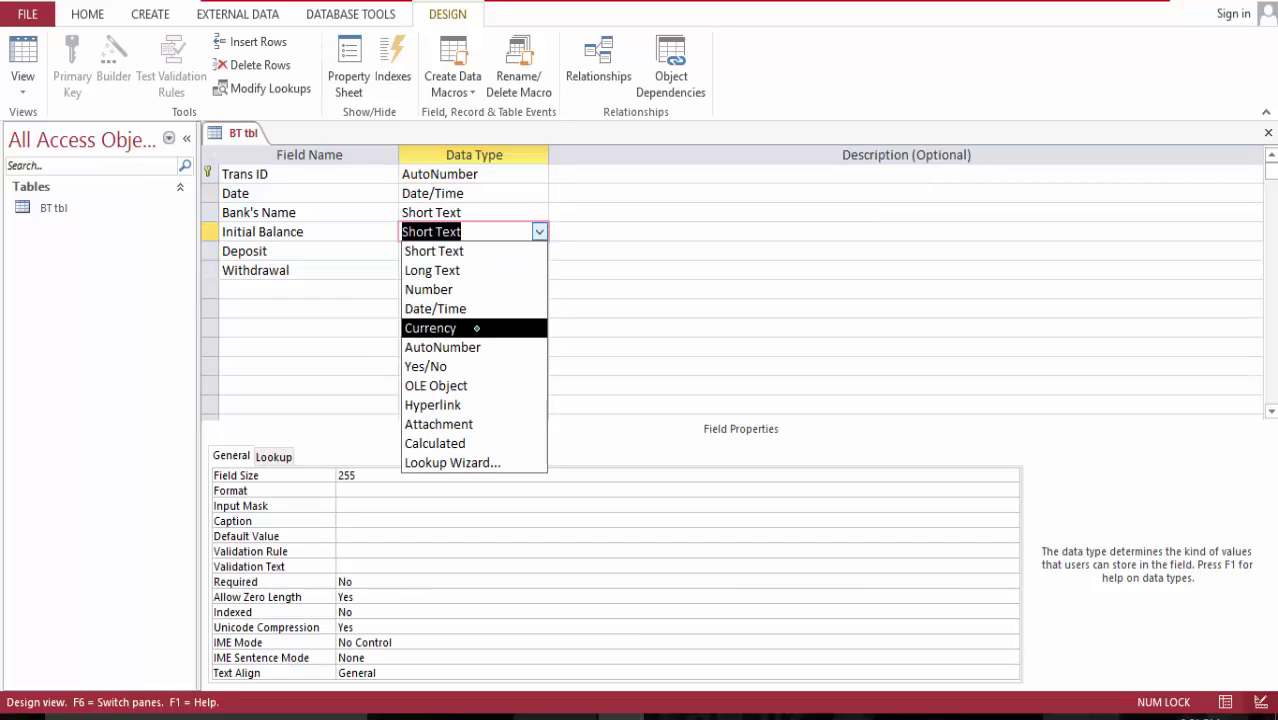
click(485, 326)
click(537, 251)
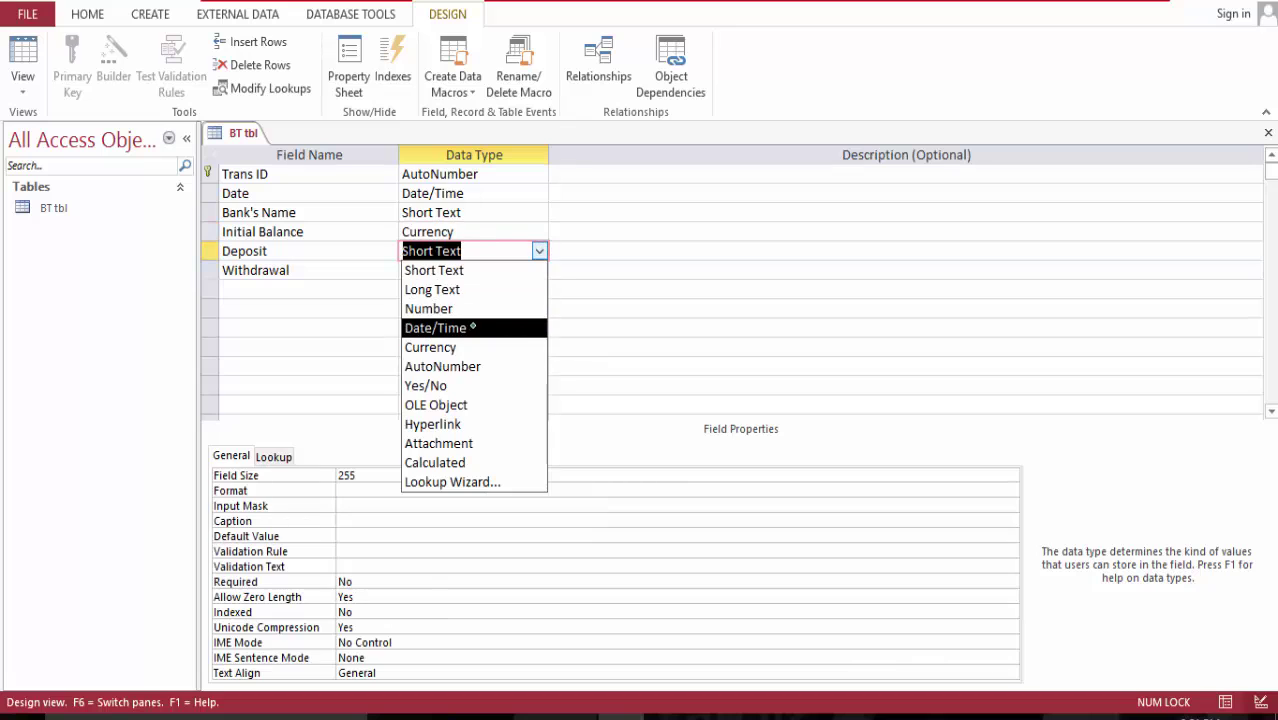
click(477, 345)
click(539, 270)
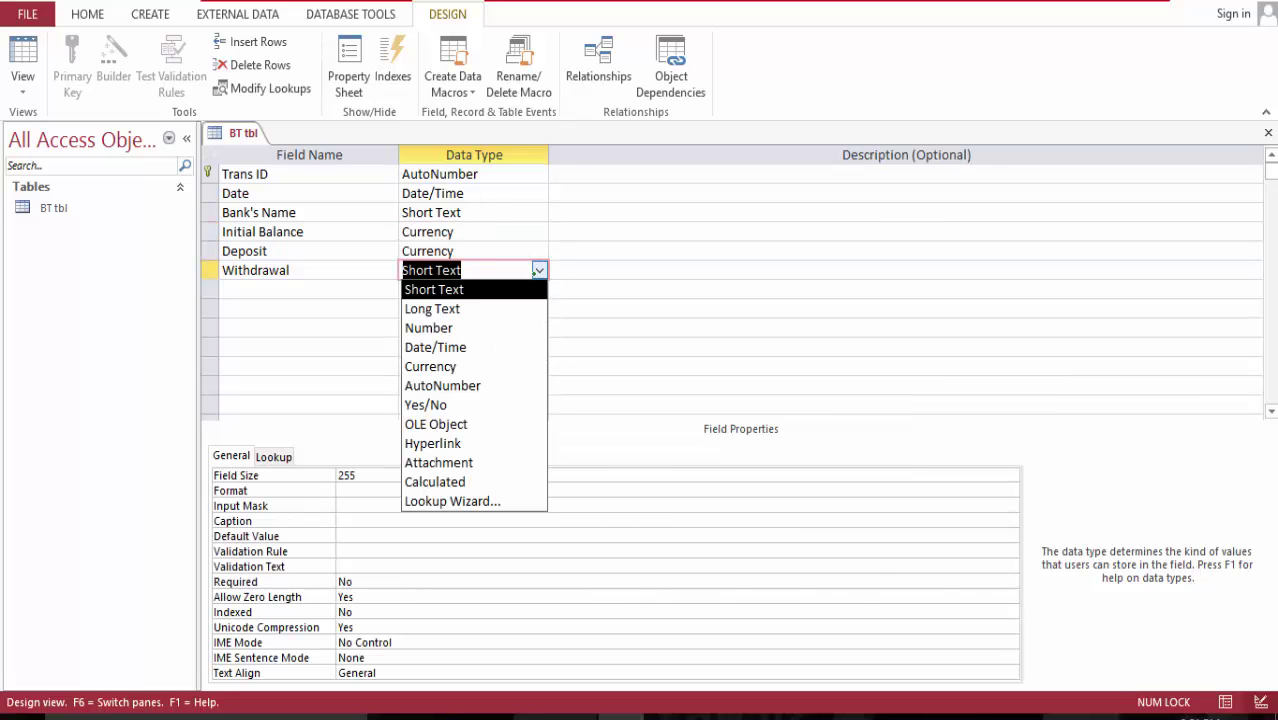
click(469, 367)
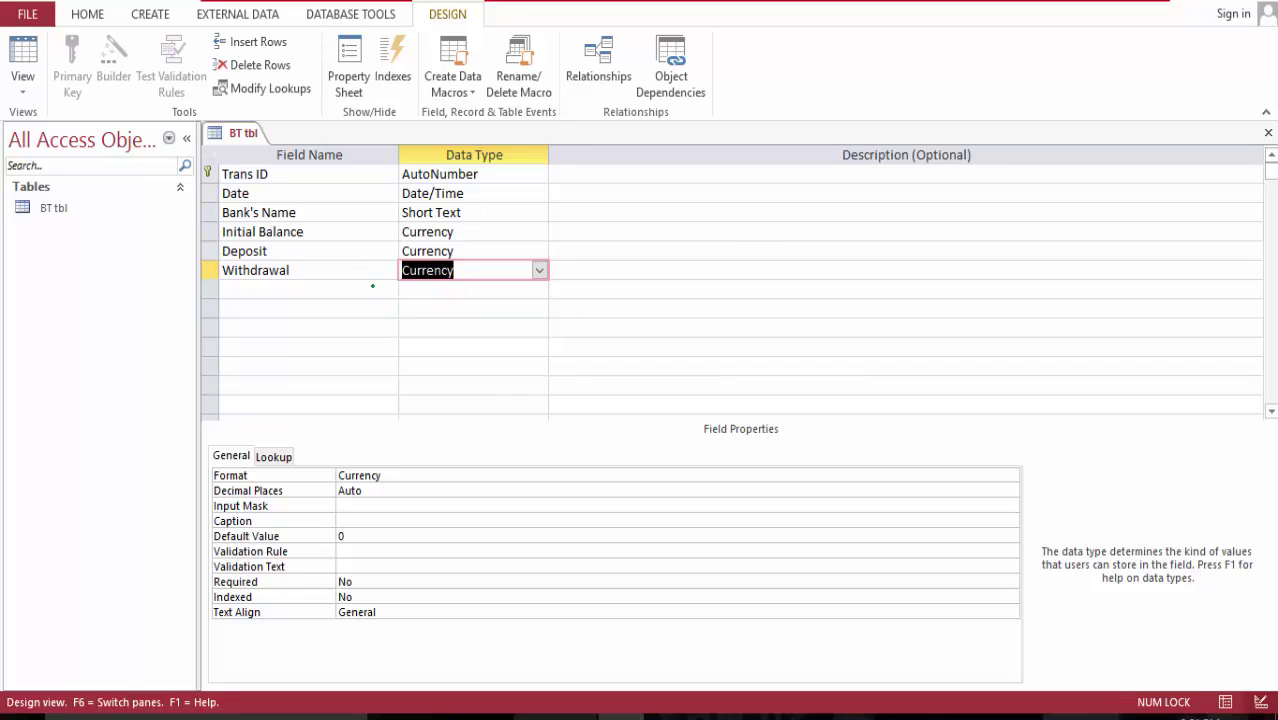
click(373, 287)
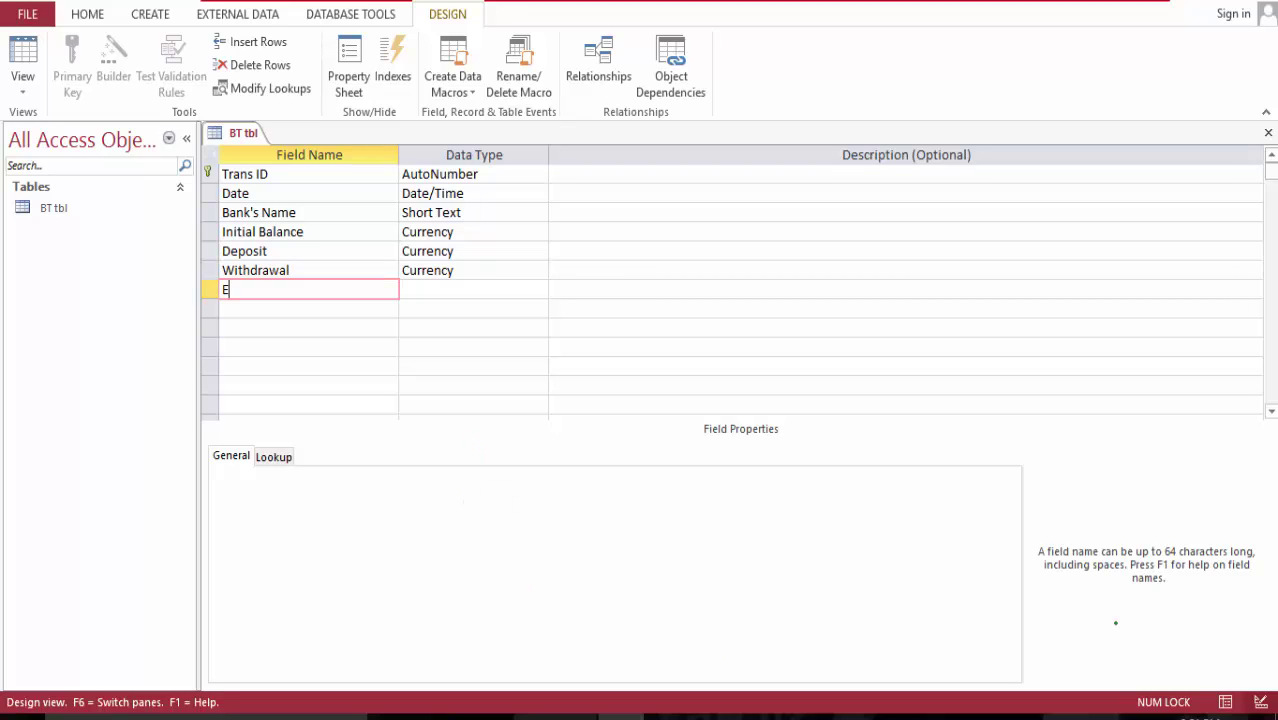
- Add 'Ending Balance' as a Calculated field with expression [Initial Balance]+[Deposit]-[Withdrawal]
text(Ending Balance)
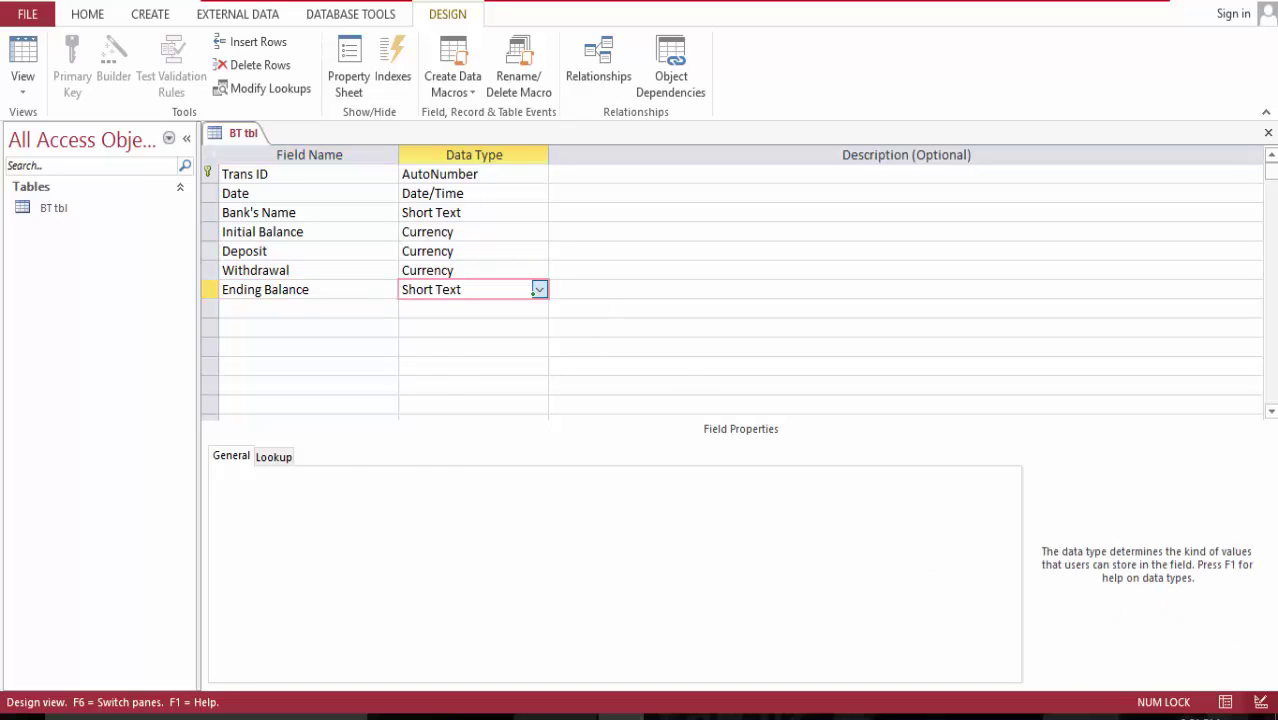
click(538, 289)
click(519, 501)
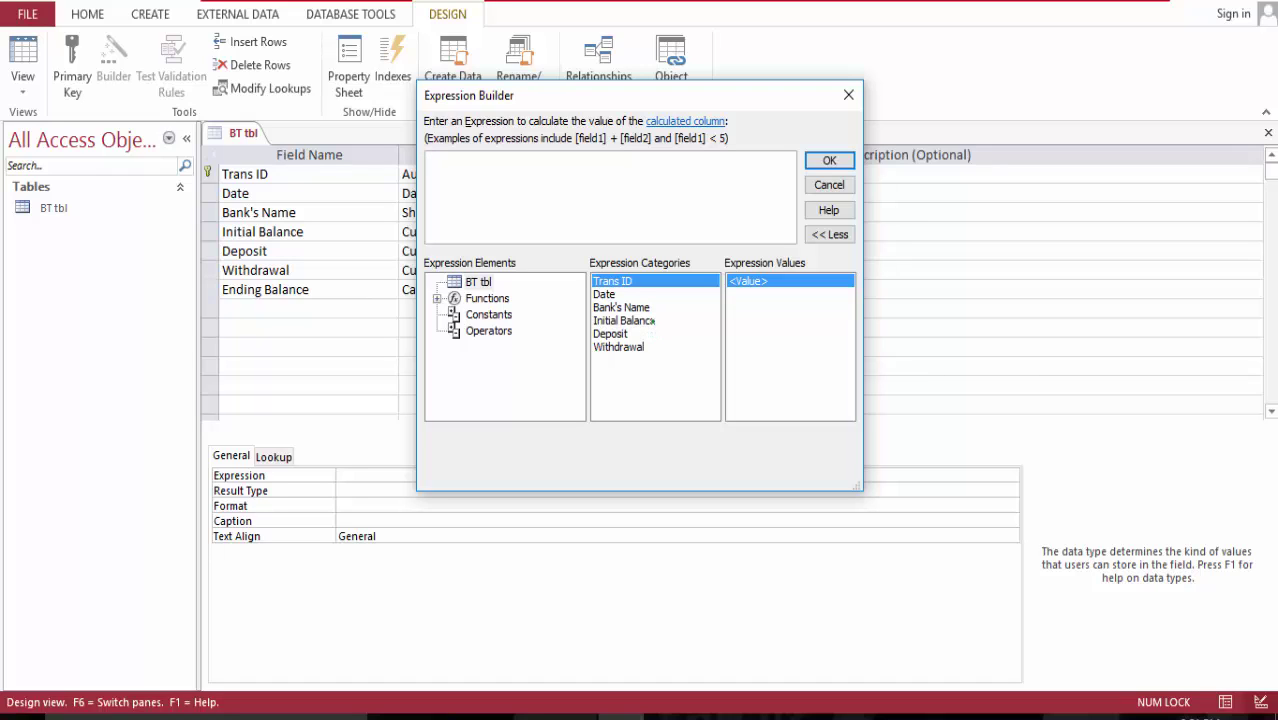
double_click(652, 320)
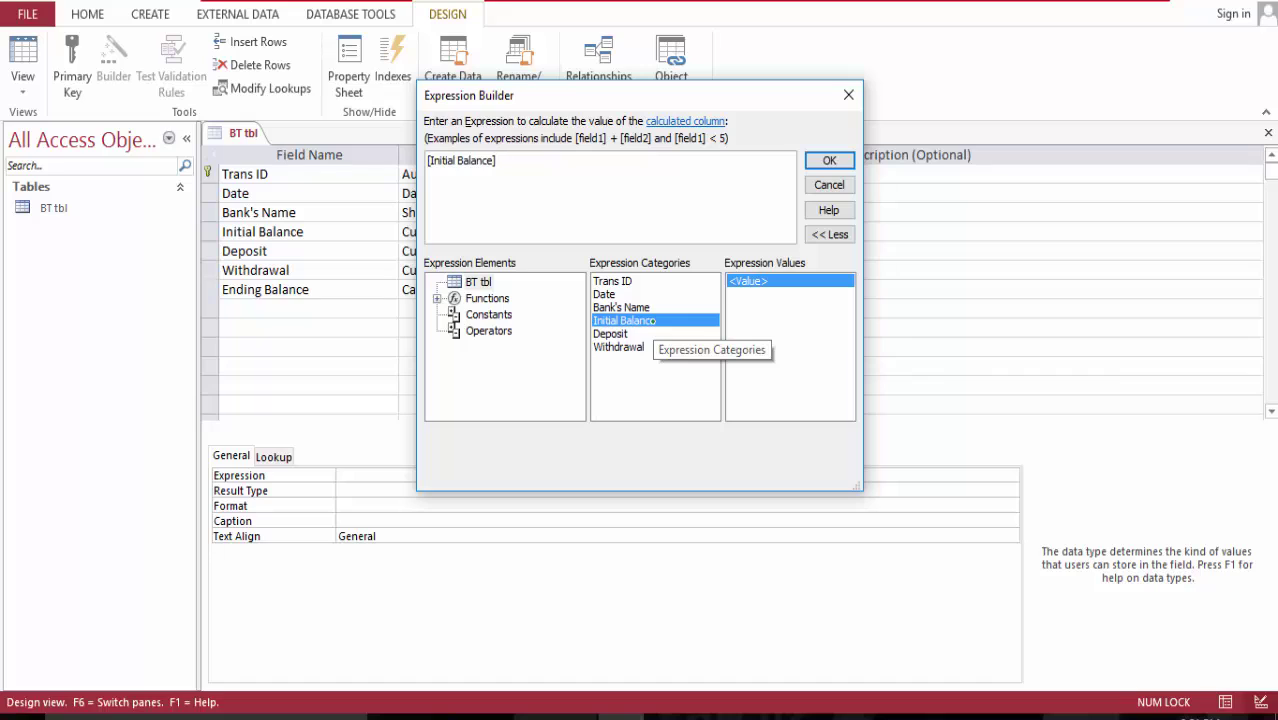
text(+)
double_click(626, 334)
text(-)
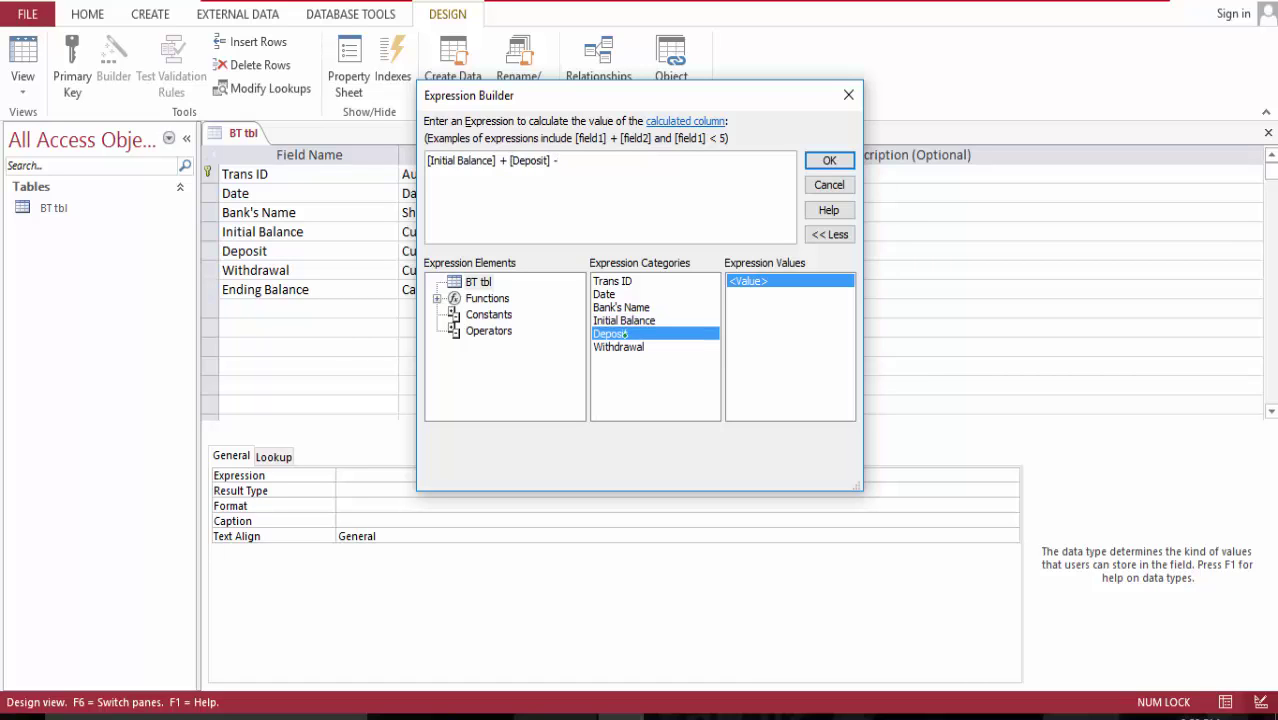
double_click(620, 347)
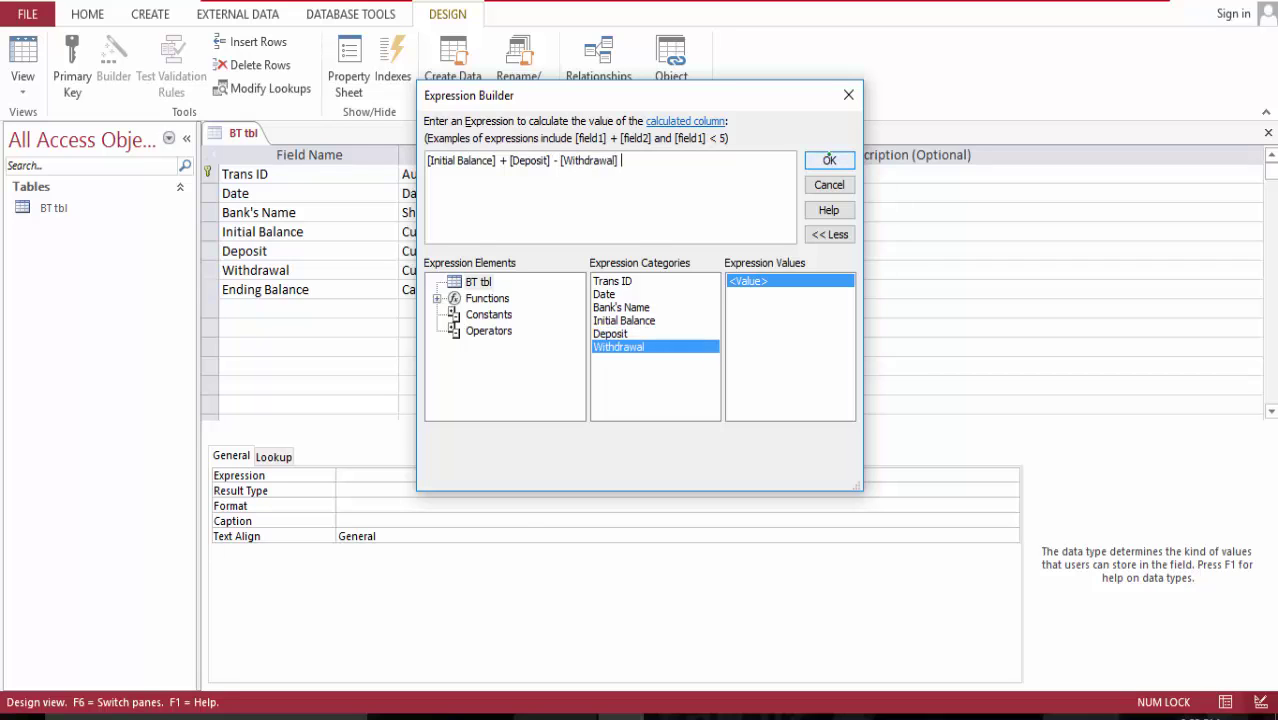
click(829, 160)
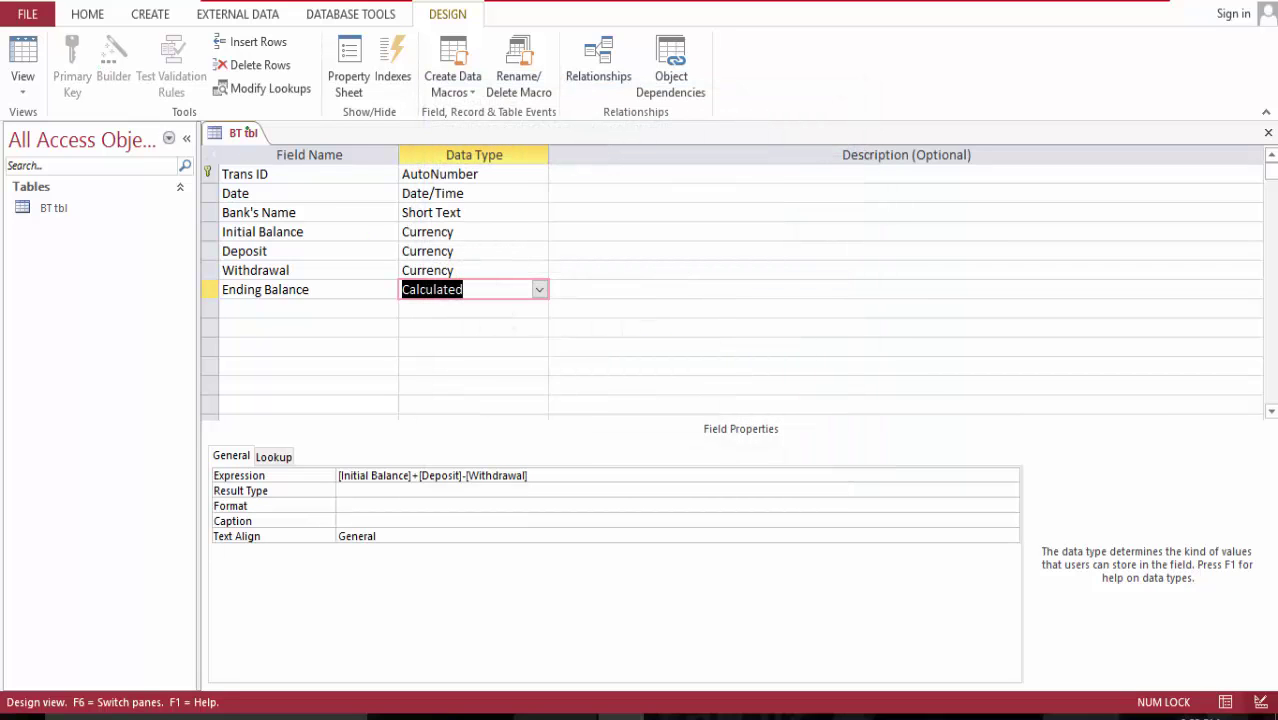
- Save the BT tbl design, accepting the calculated-column warnings
right_click(245, 133)
click(288, 142)
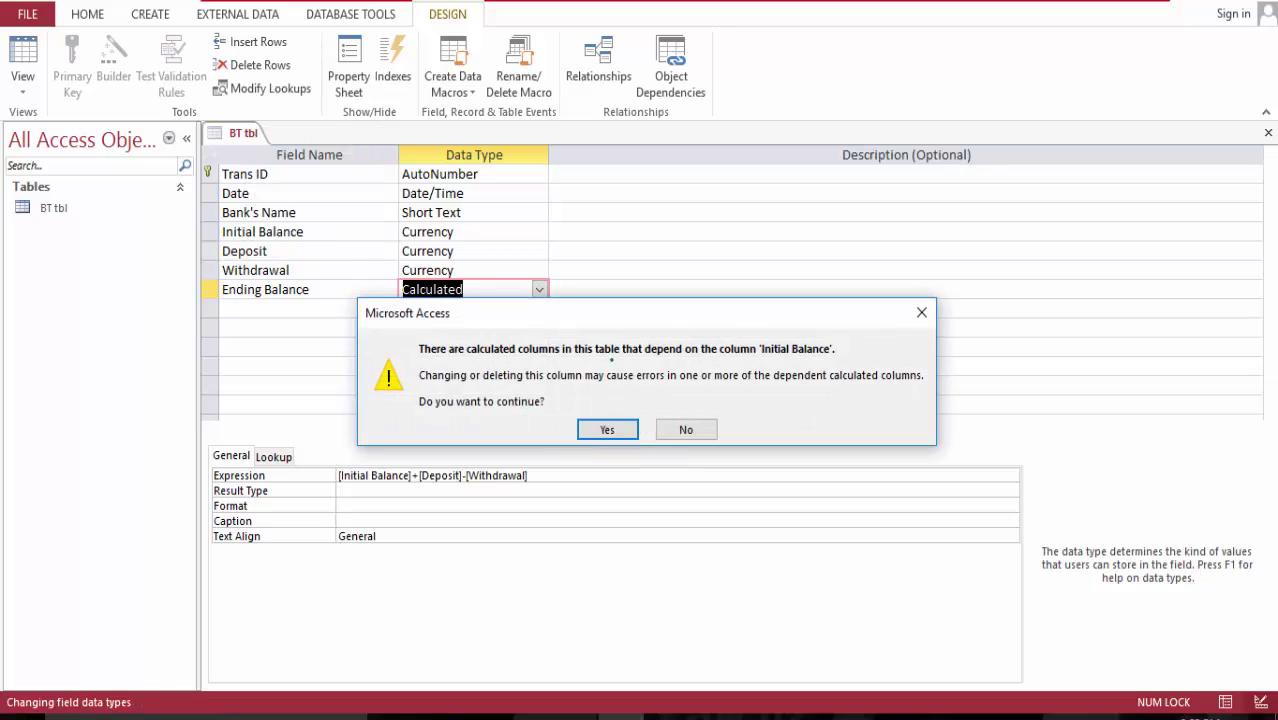
click(595, 429)
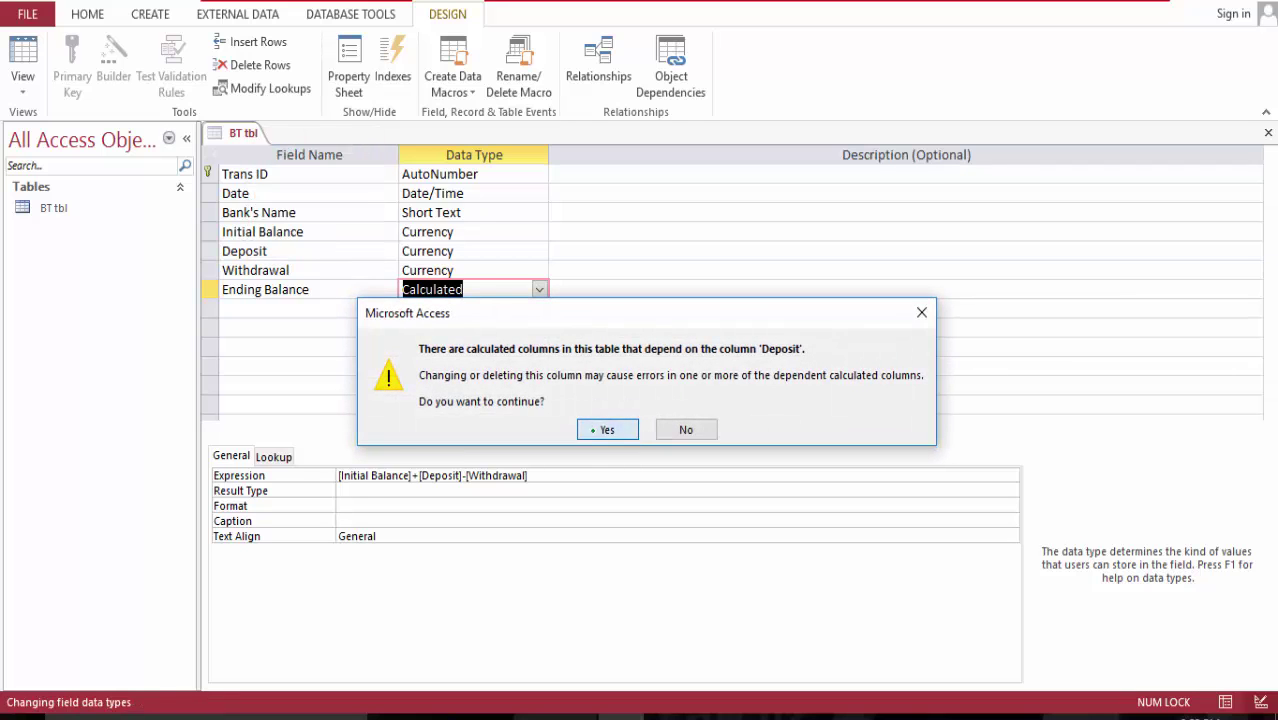
click(593, 429)
click(593, 429)
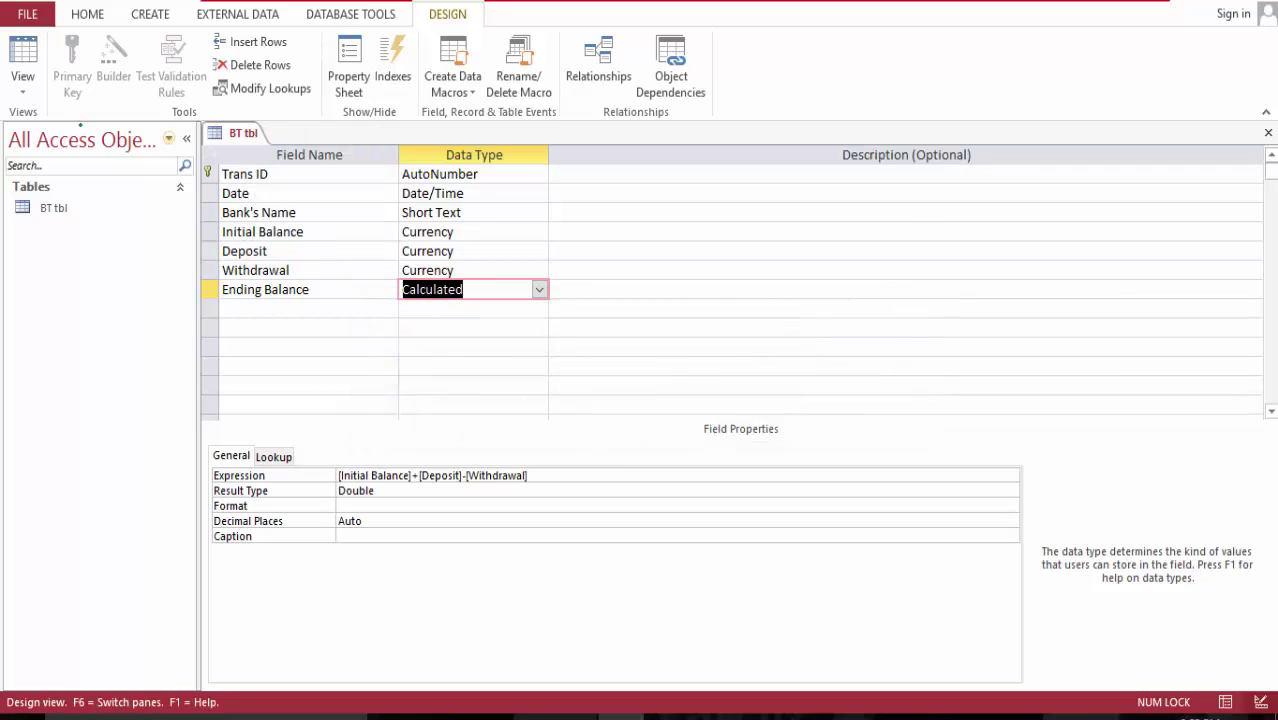
- In Datasheet View, give the first record an Initial Balance of $100.00
click(22, 55)
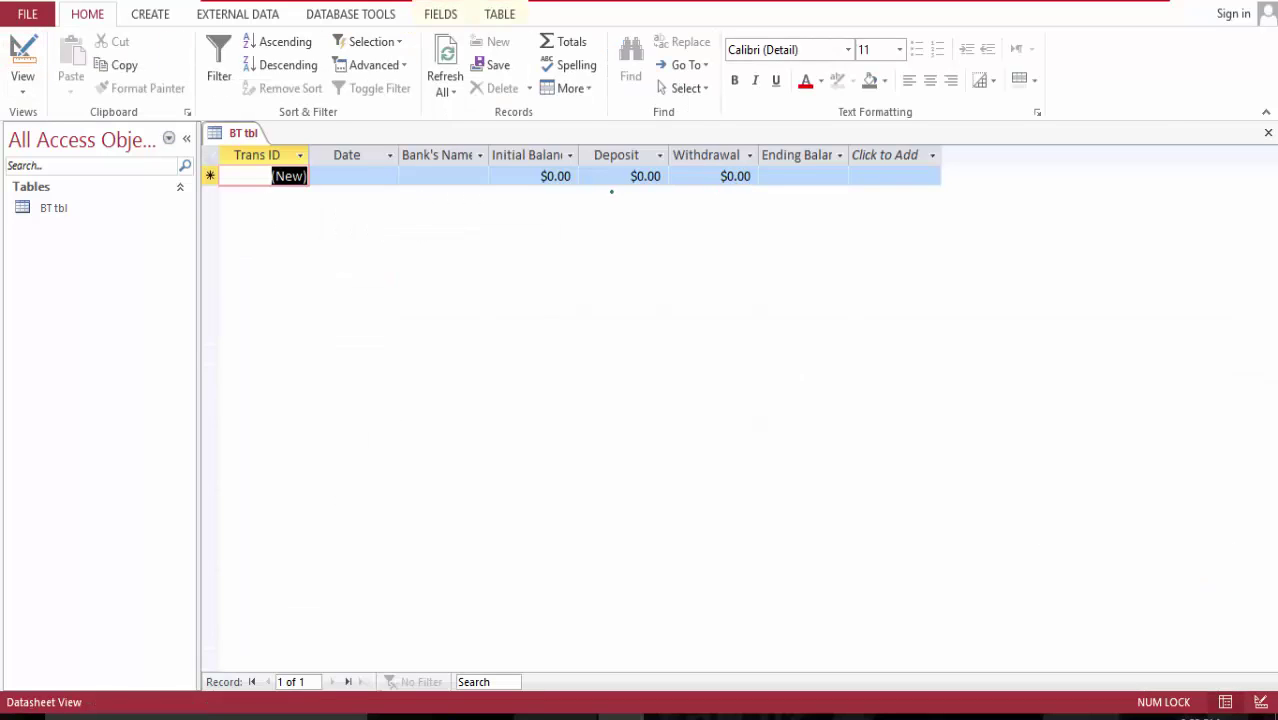
click(547, 176)
double_click(547, 176)
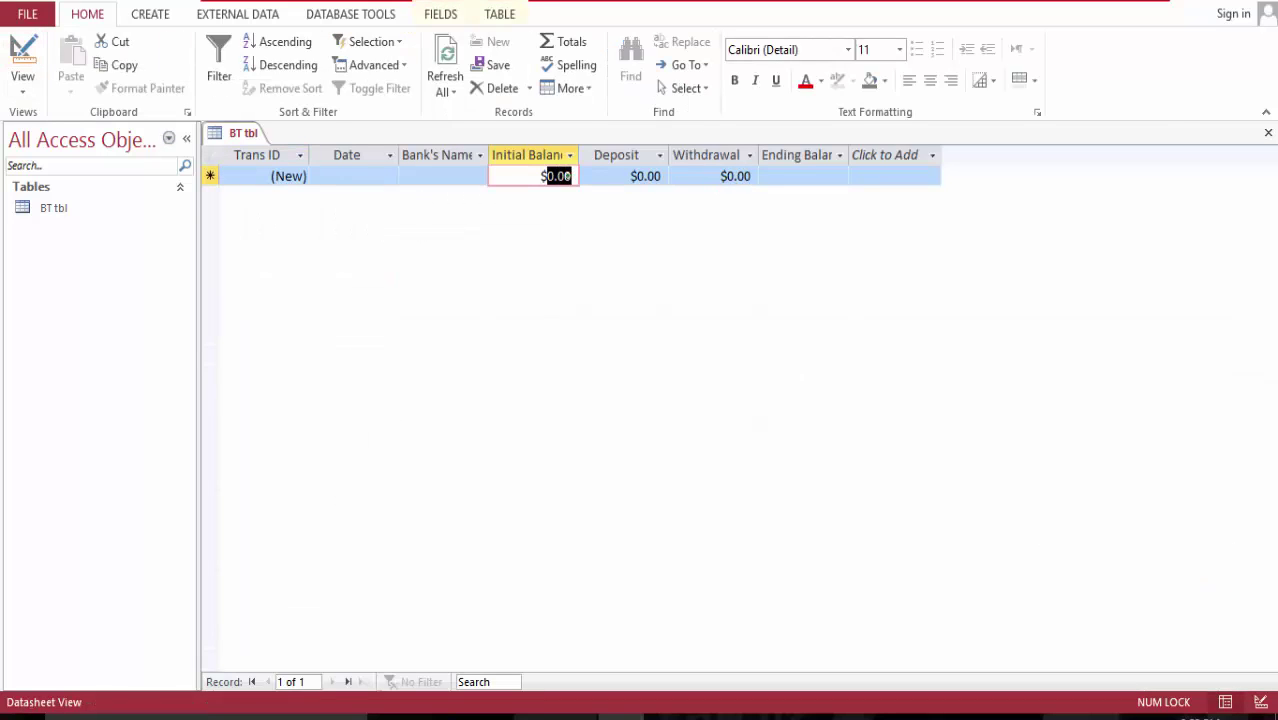
text(108)
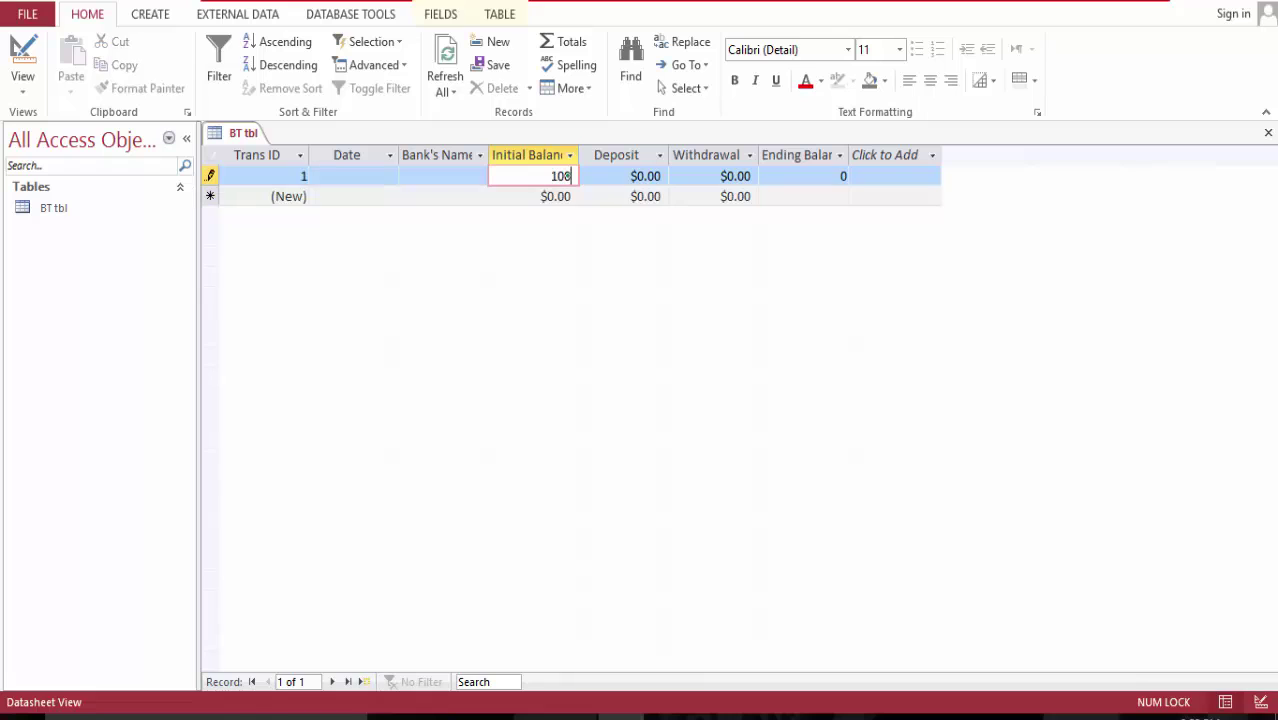
key(Tab)
key(shift+Tab)
key(F2)
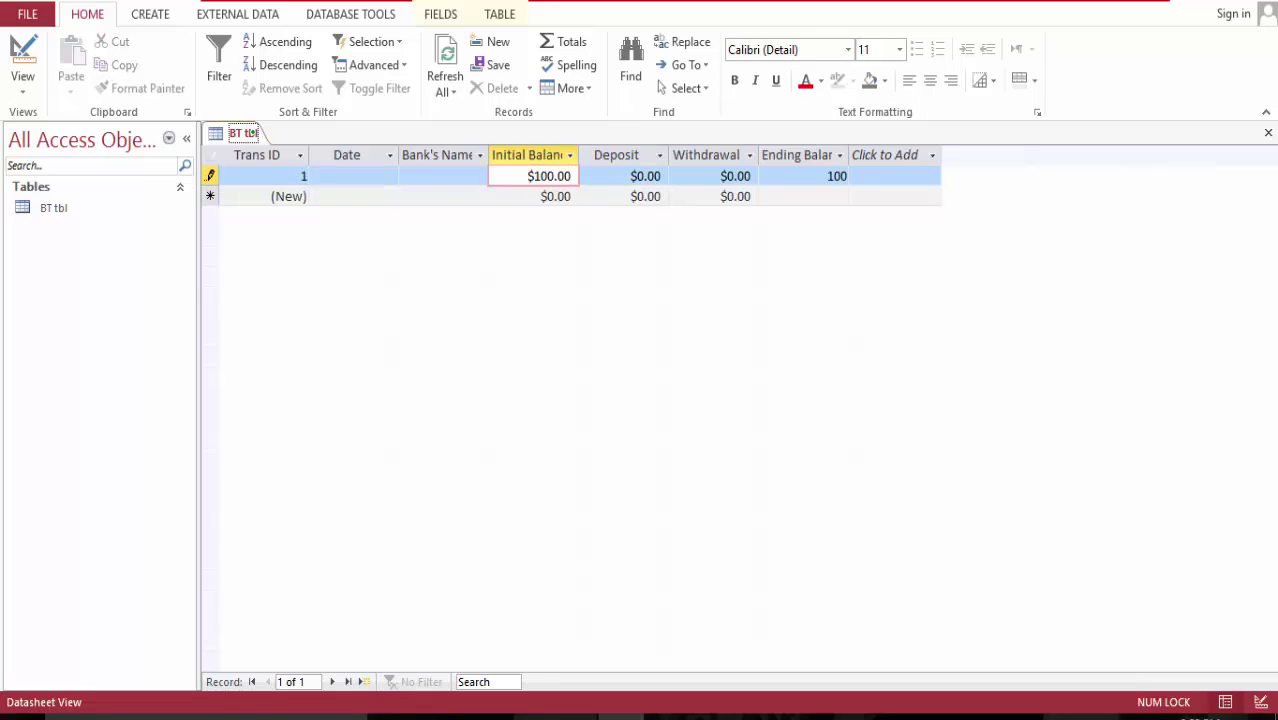
- Save the record and go back to Design View
right_click(250, 133)
click(292, 143)
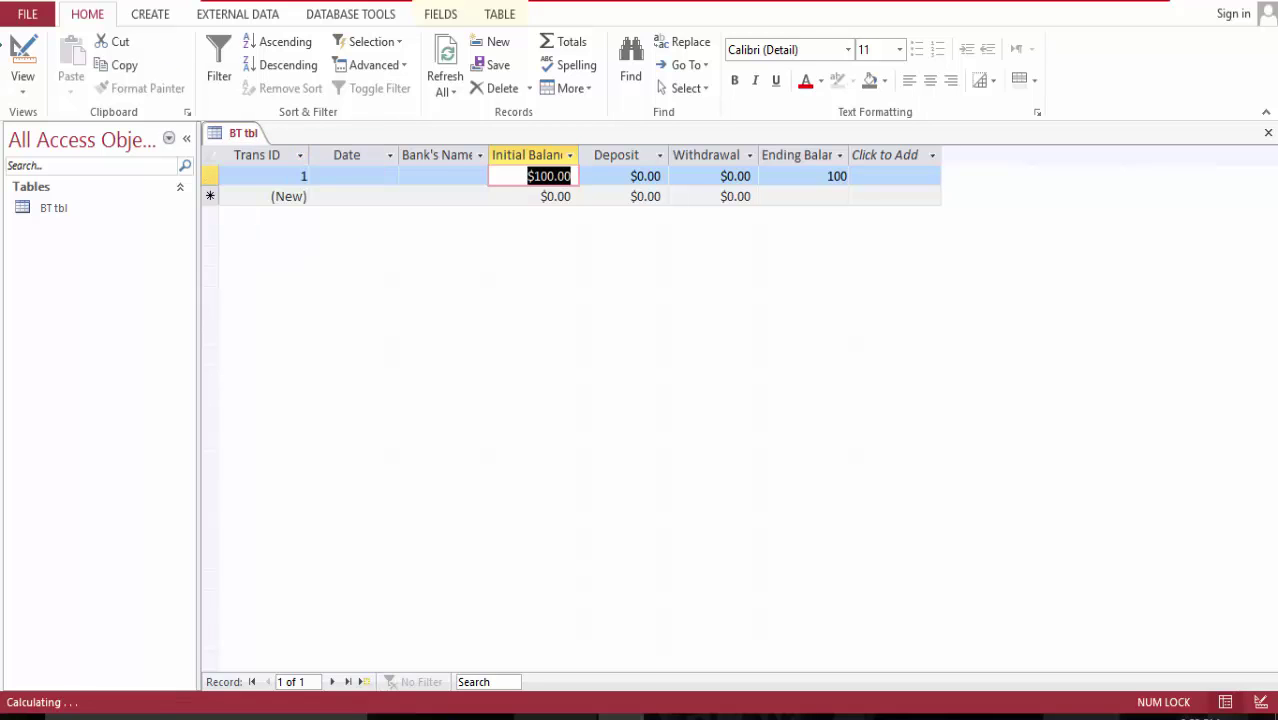
click(22, 55)
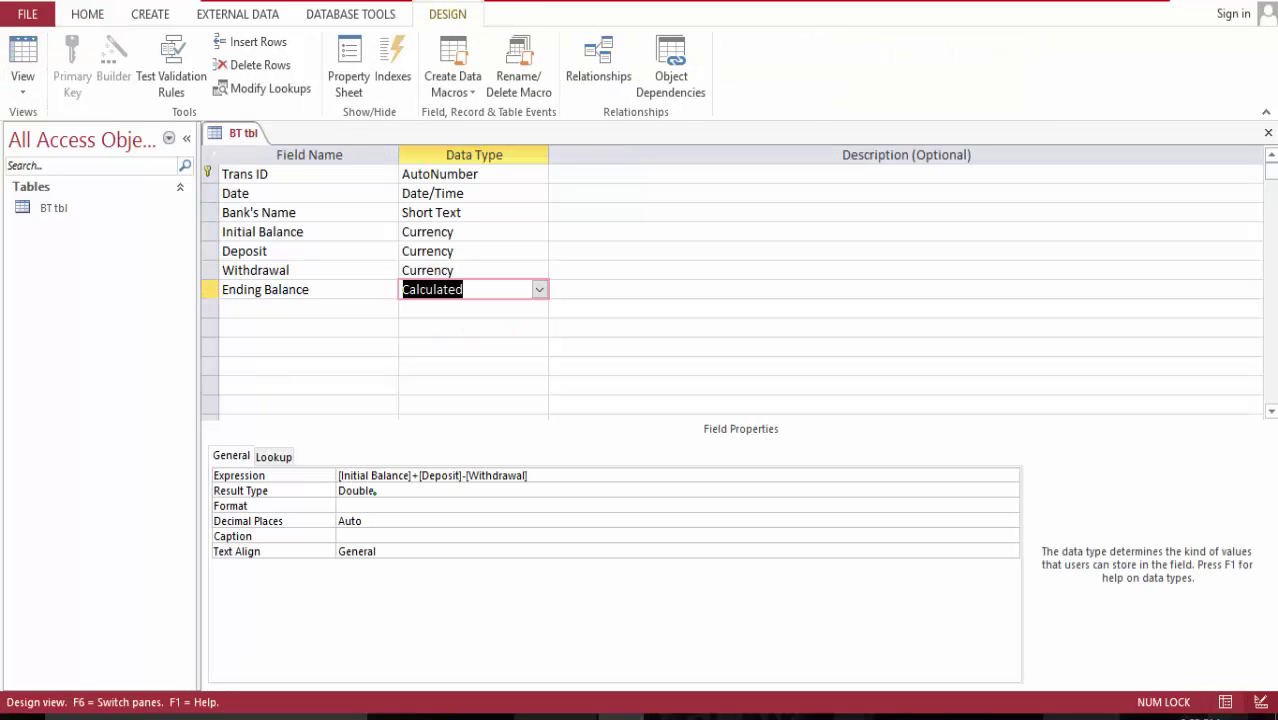
- Set the Ending Balance field's Format property to Currency
click(370, 492)
click(366, 505)
click(1010, 506)
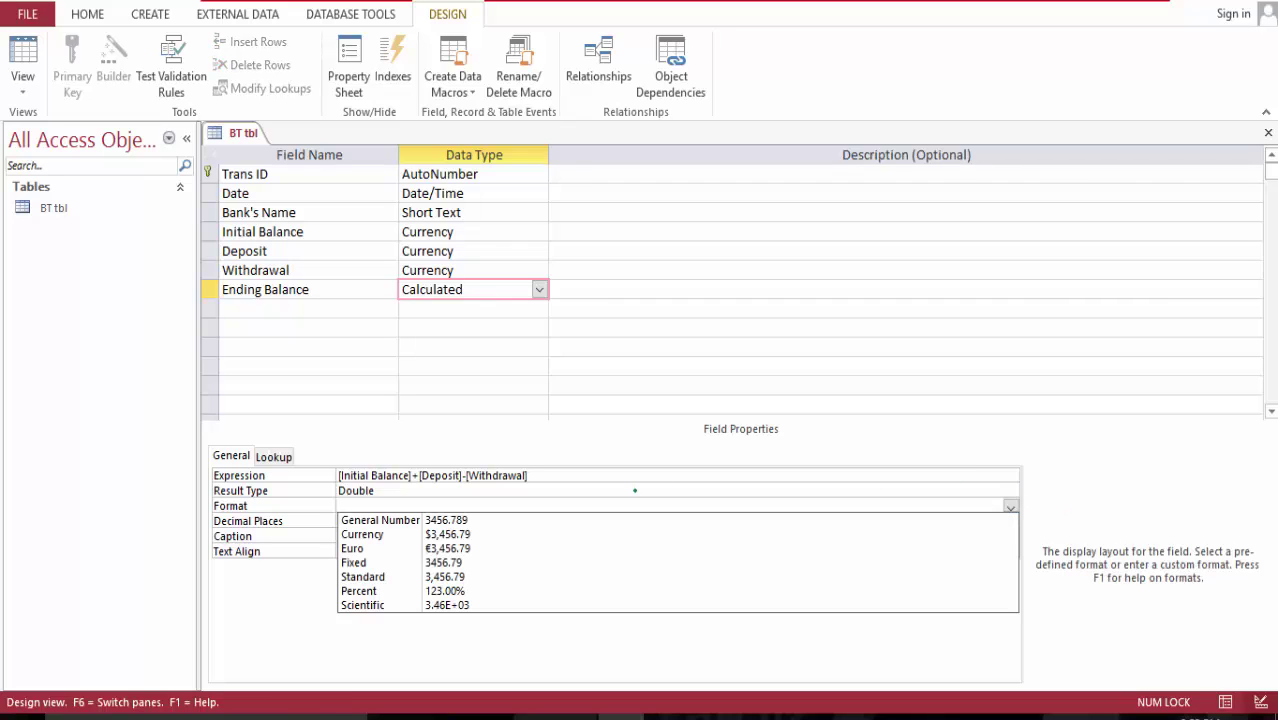
click(622, 534)
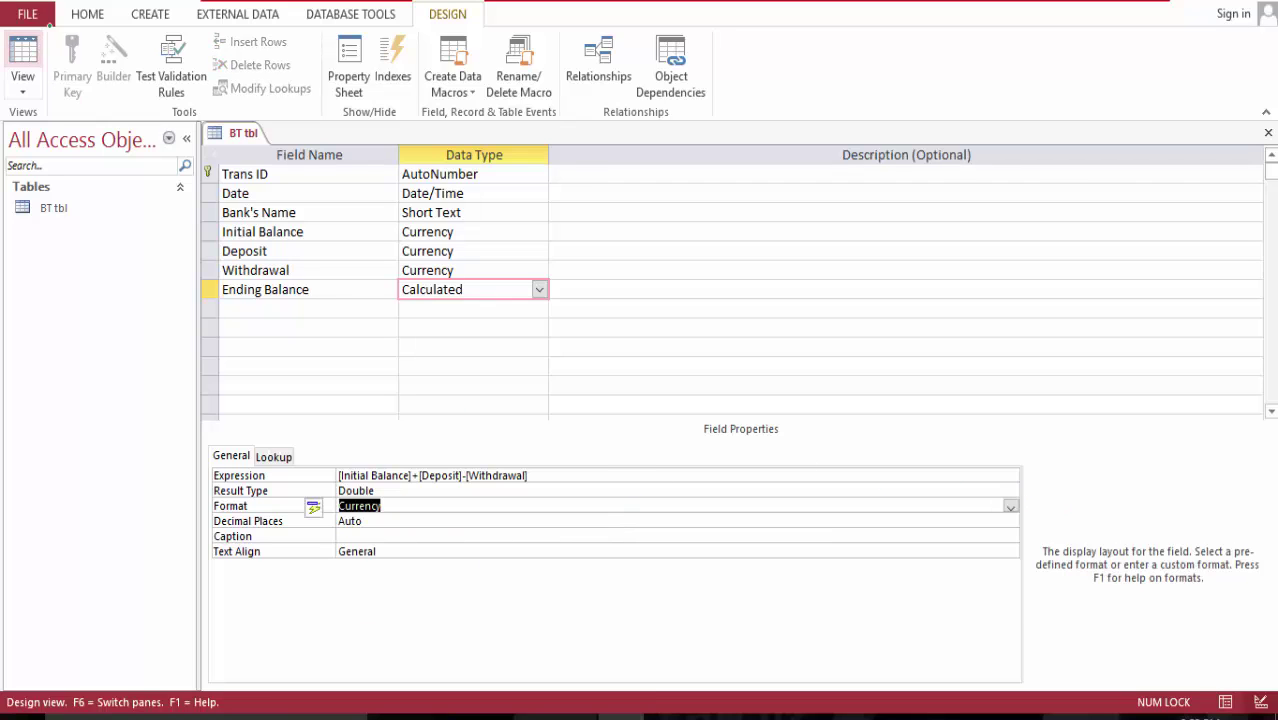
- Save the BT tbl table and switch back to Datasheet View
right_click(248, 132)
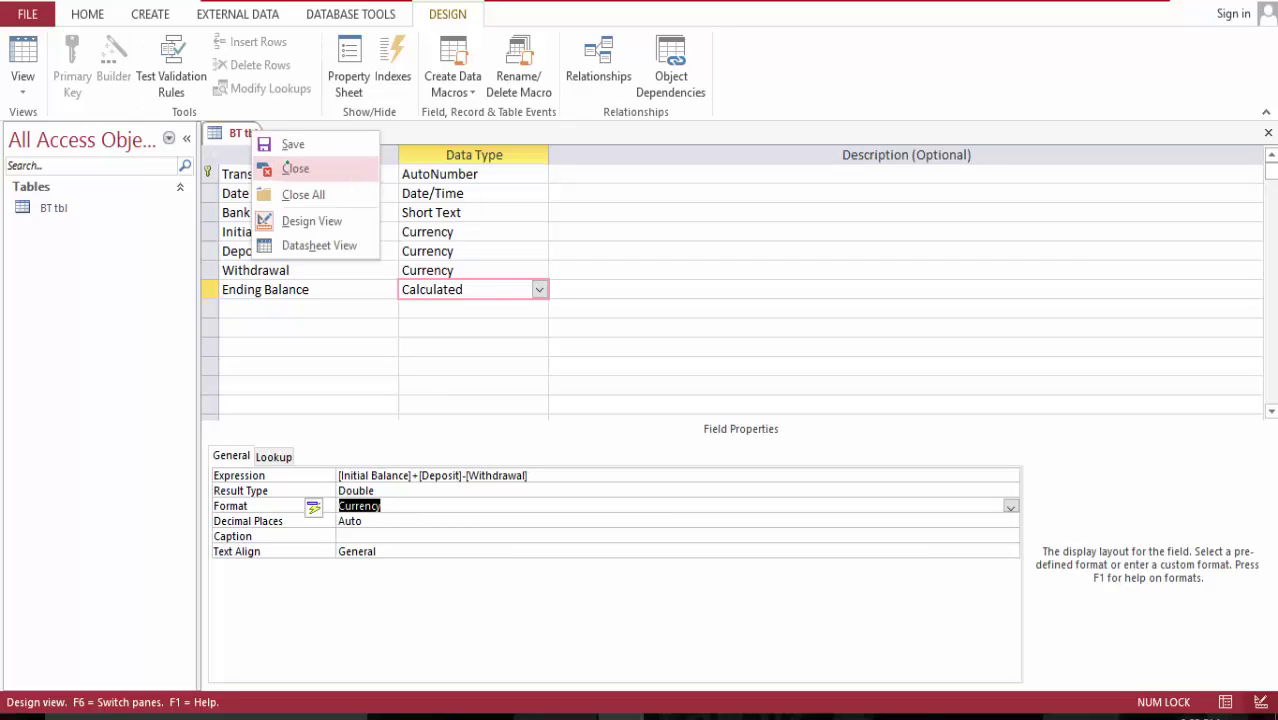
click(283, 140)
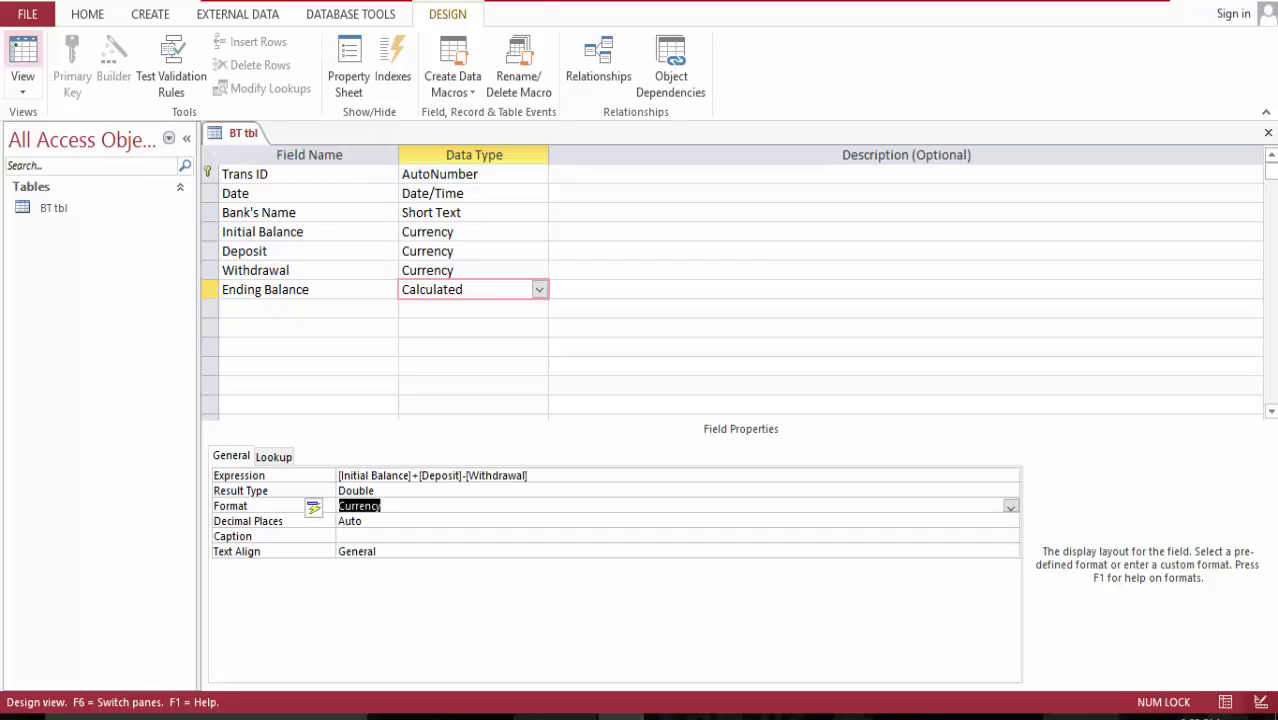
click(22, 58)
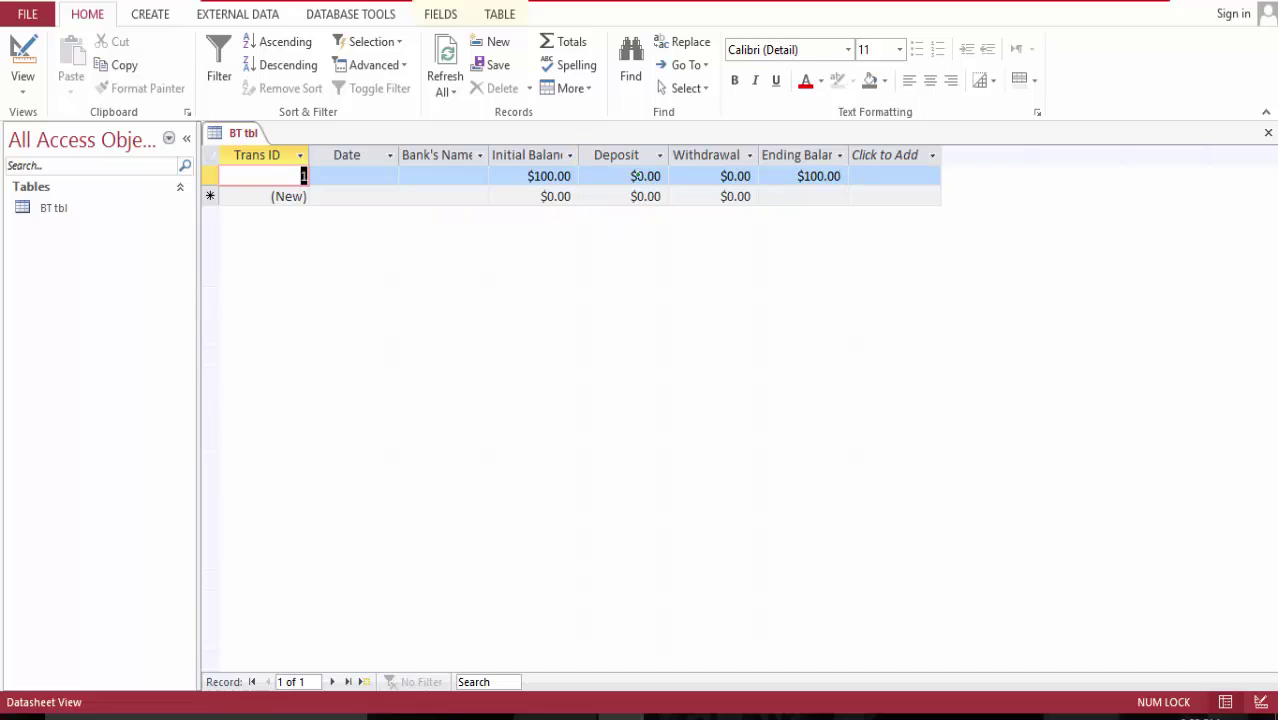
- Enter 100 as record 1's Deposit and Withdrawal amounts
drag(633, 176, 663, 176)
text(100)
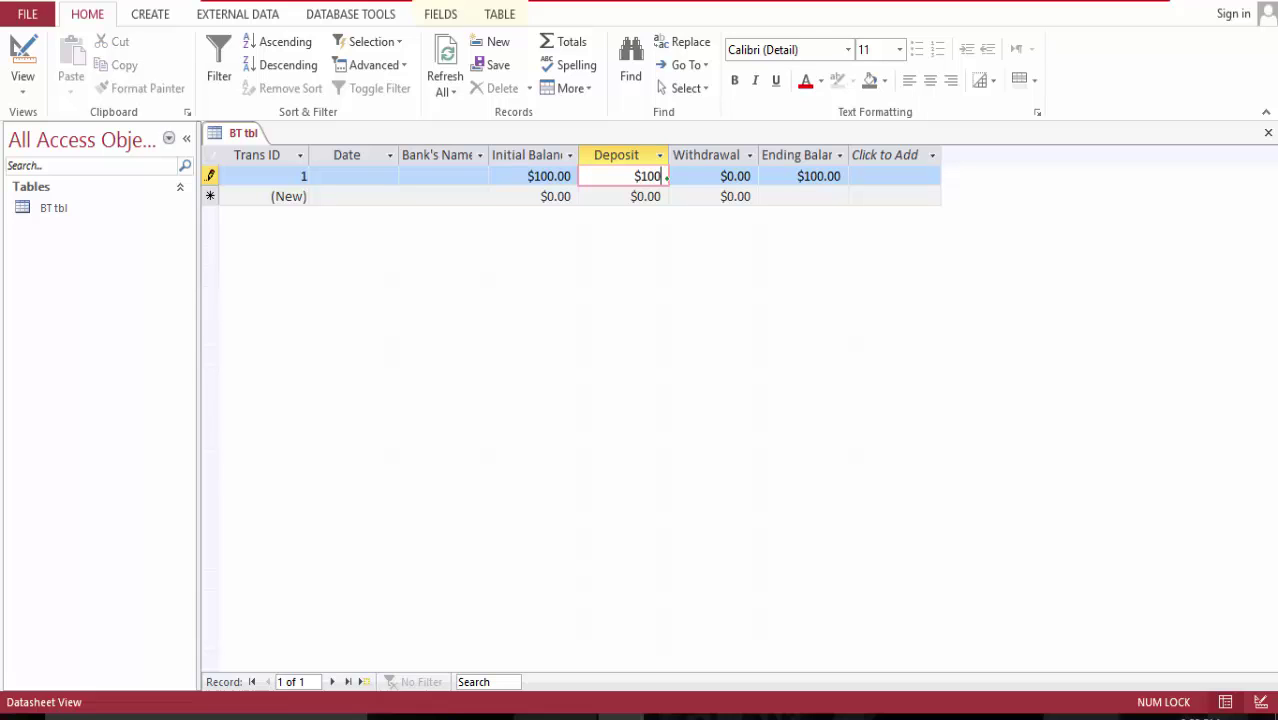
key(Tab)
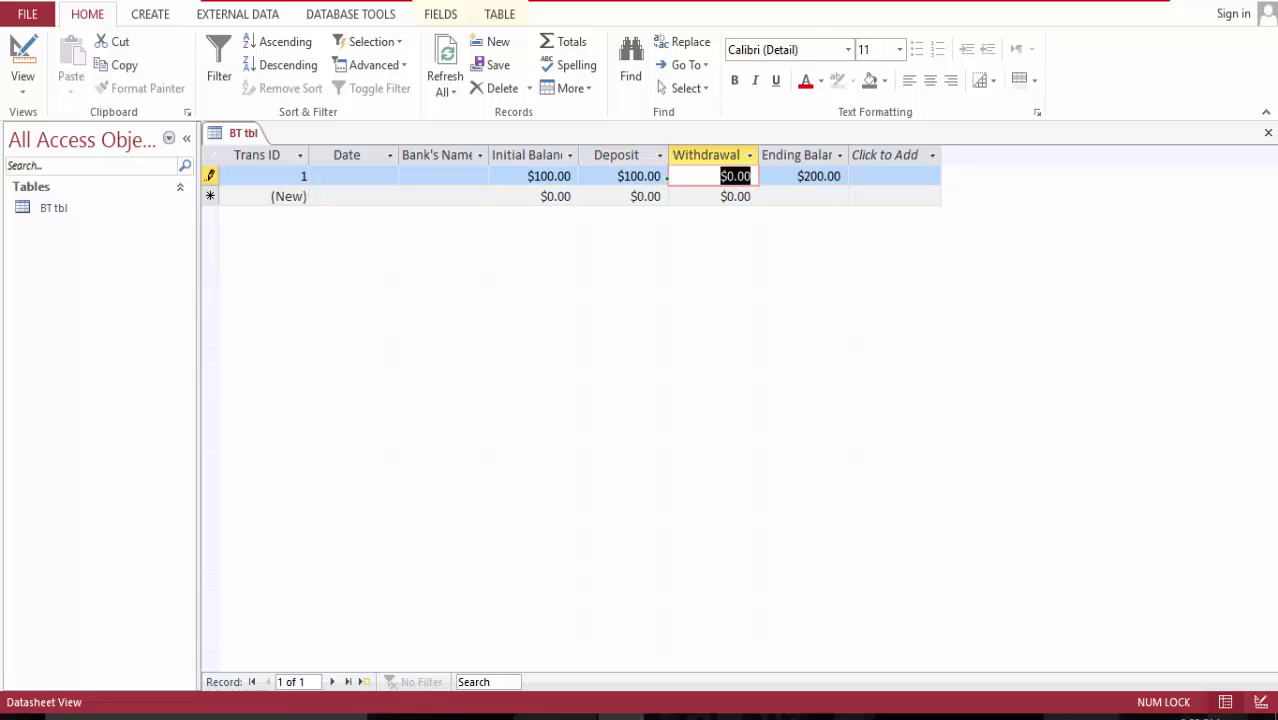
text(100)
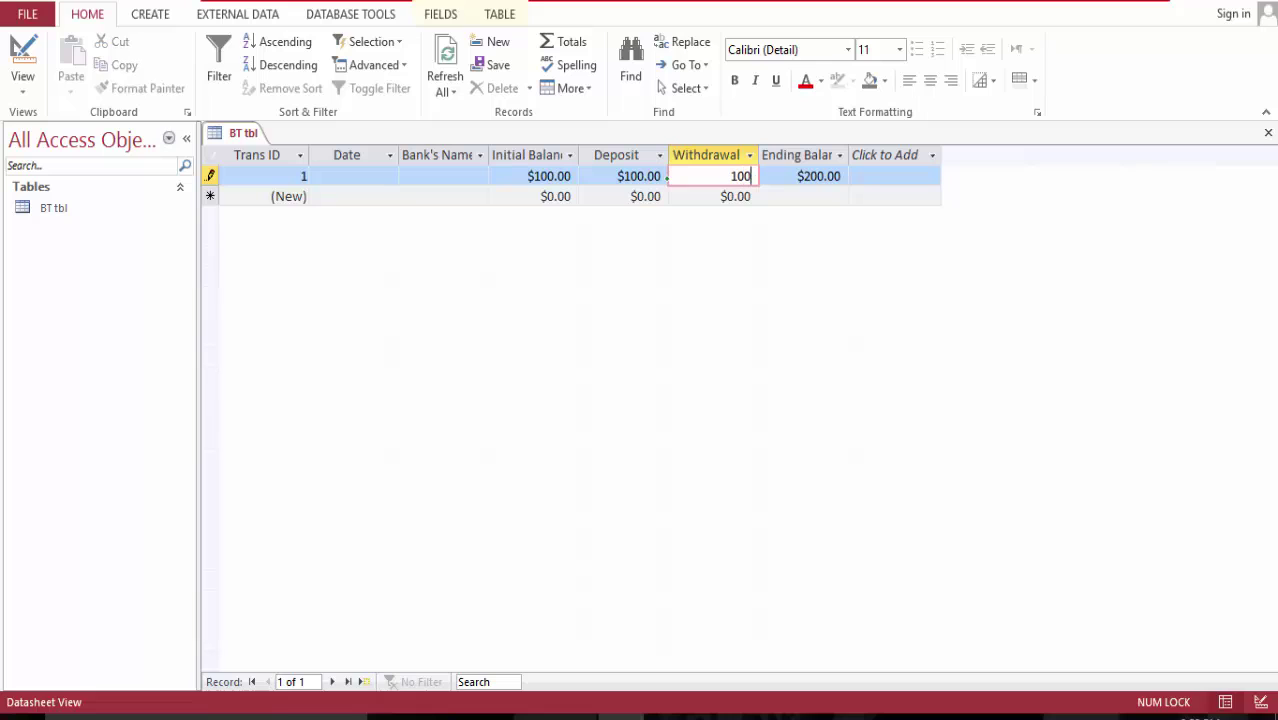
key(Tab)
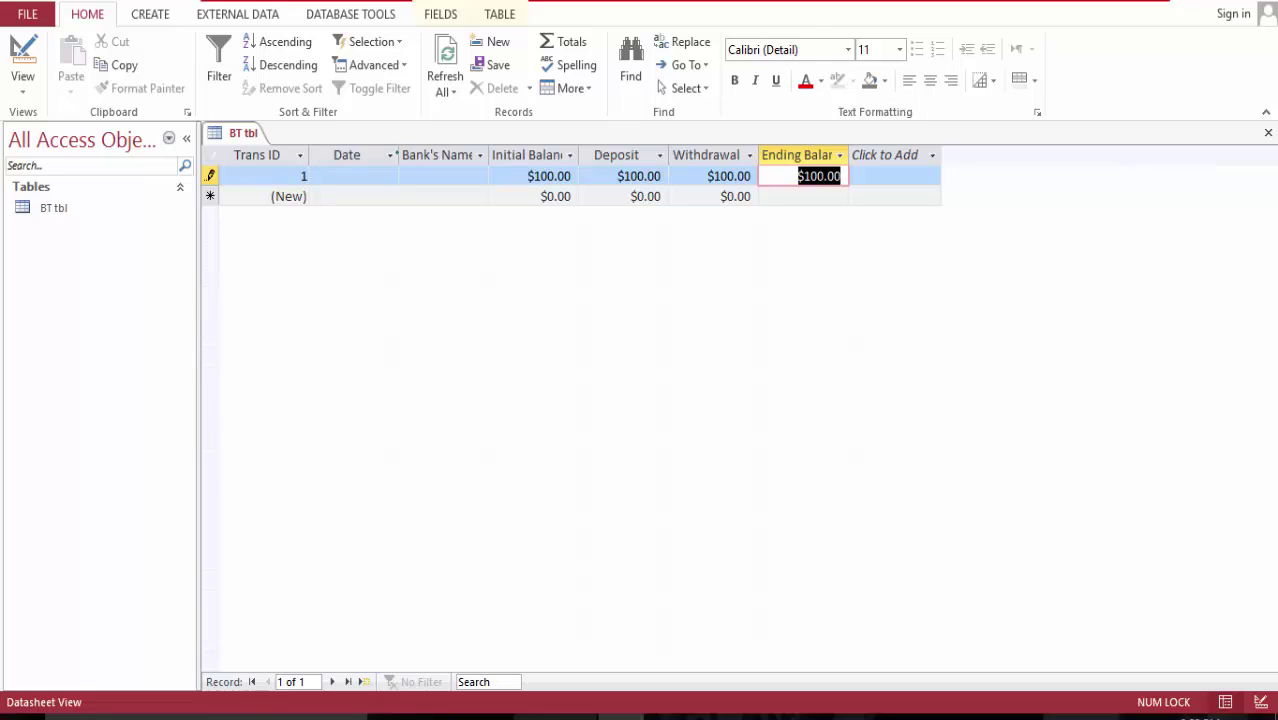
- Set record 1's date to 1/10/2017 and bank name to FDS, then close BT tbl
click(390, 175)
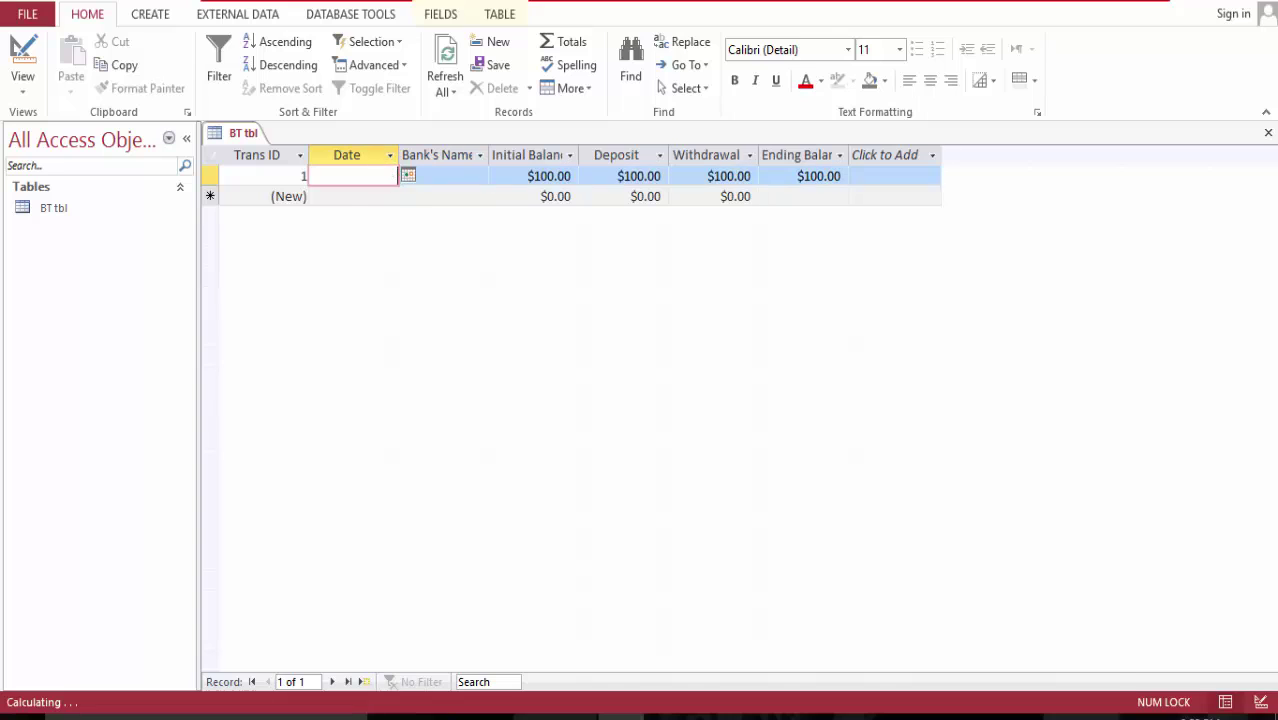
click(408, 175)
click(310, 249)
click(450, 175)
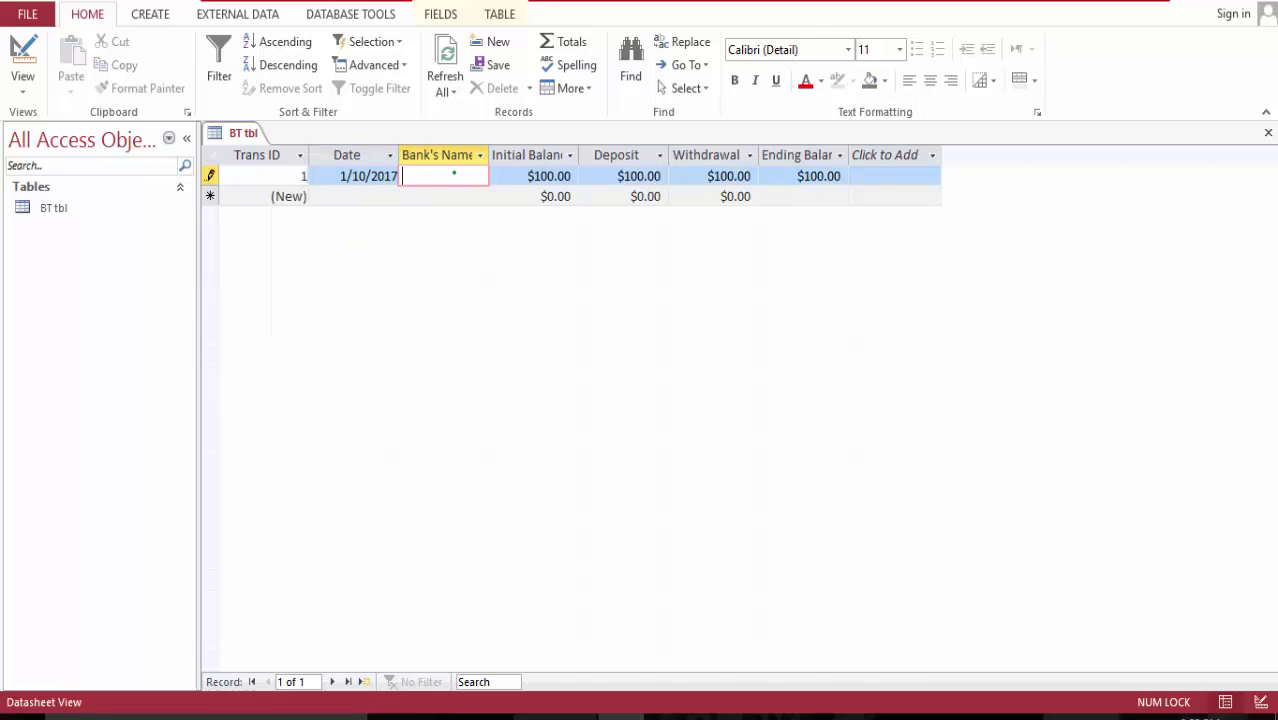
text(FDs)
key(BackSpace)
text(S)
right_click(246, 133)
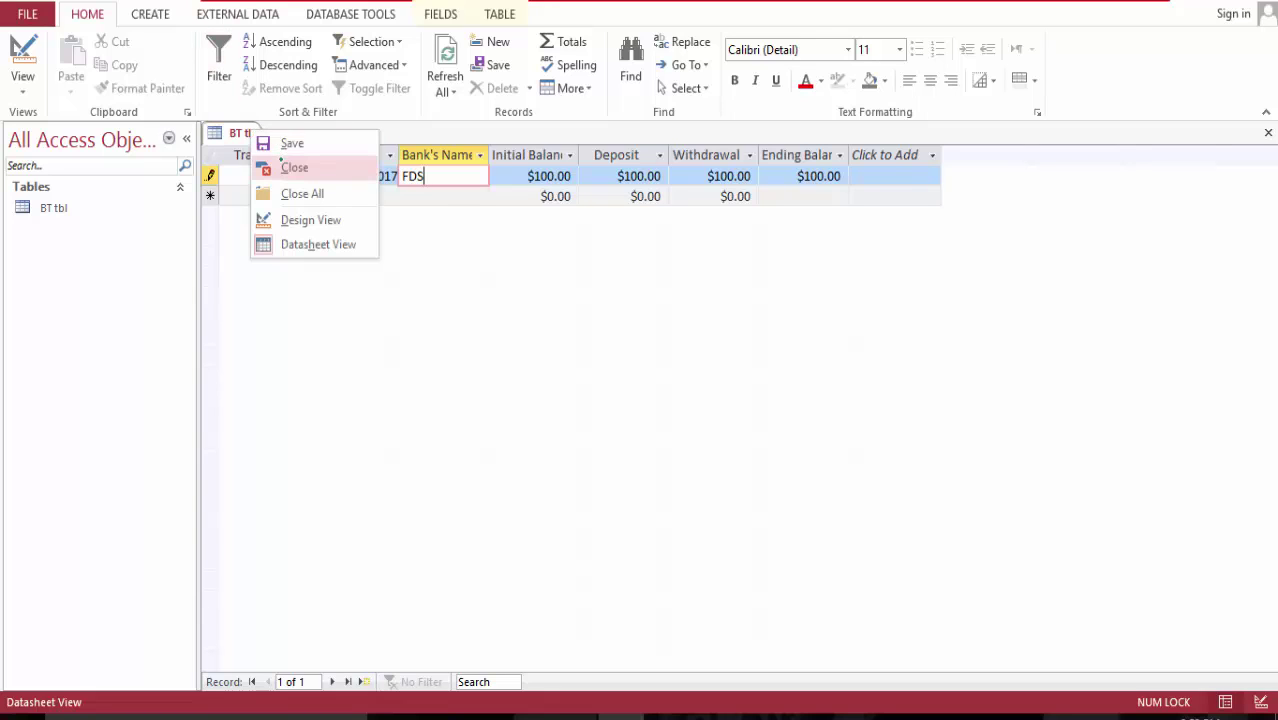
click(290, 166)
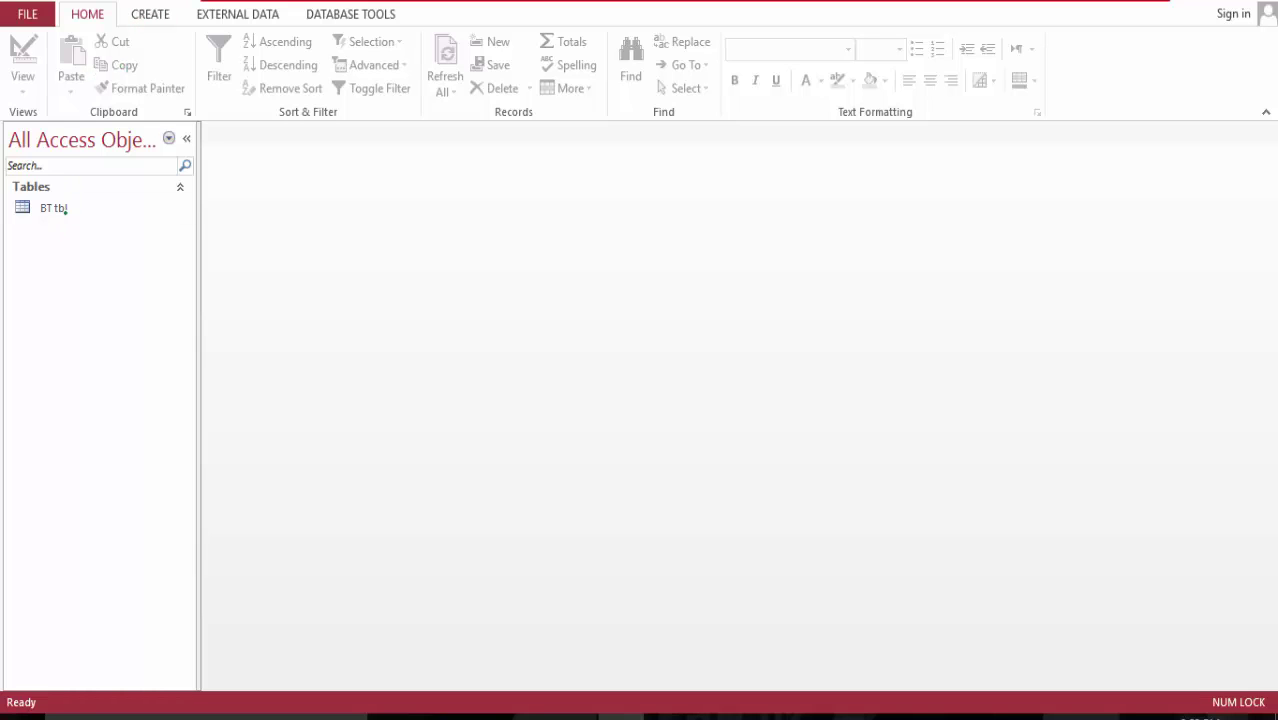
- Reopen BT tbl and give the new record date 1/3/2017 and bank GTS
double_click(53, 207)
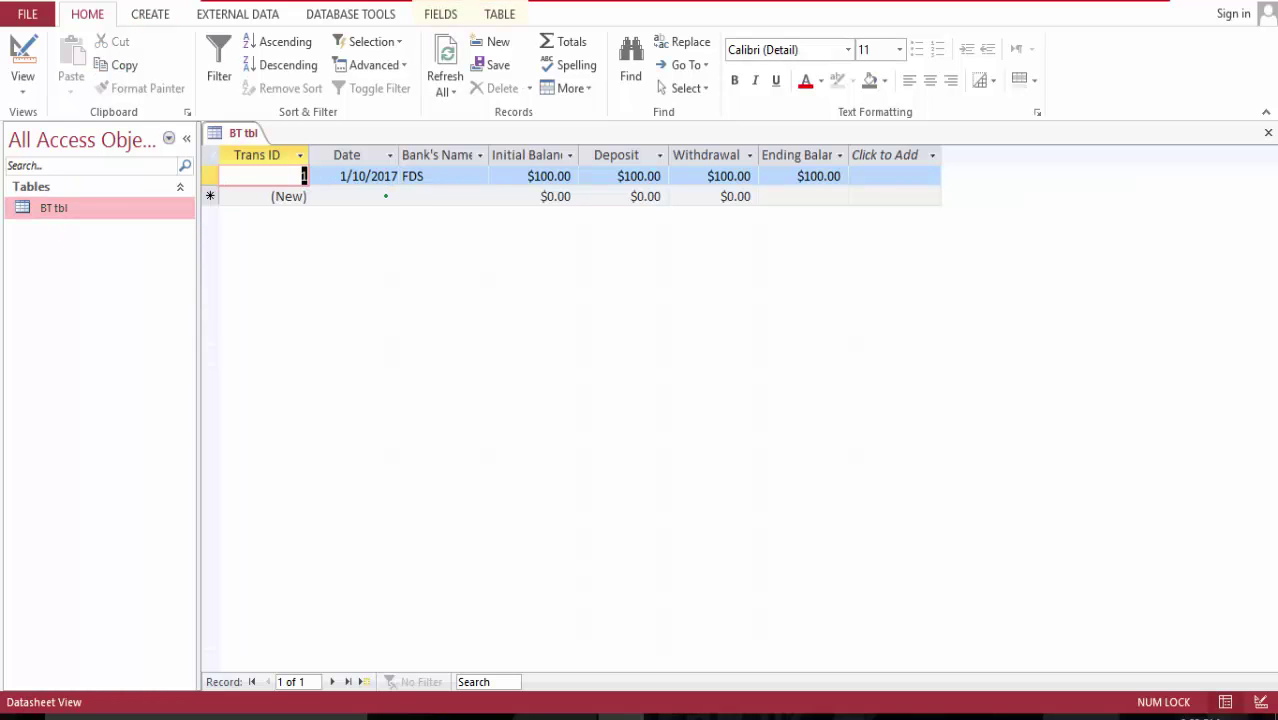
click(396, 196)
click(408, 196)
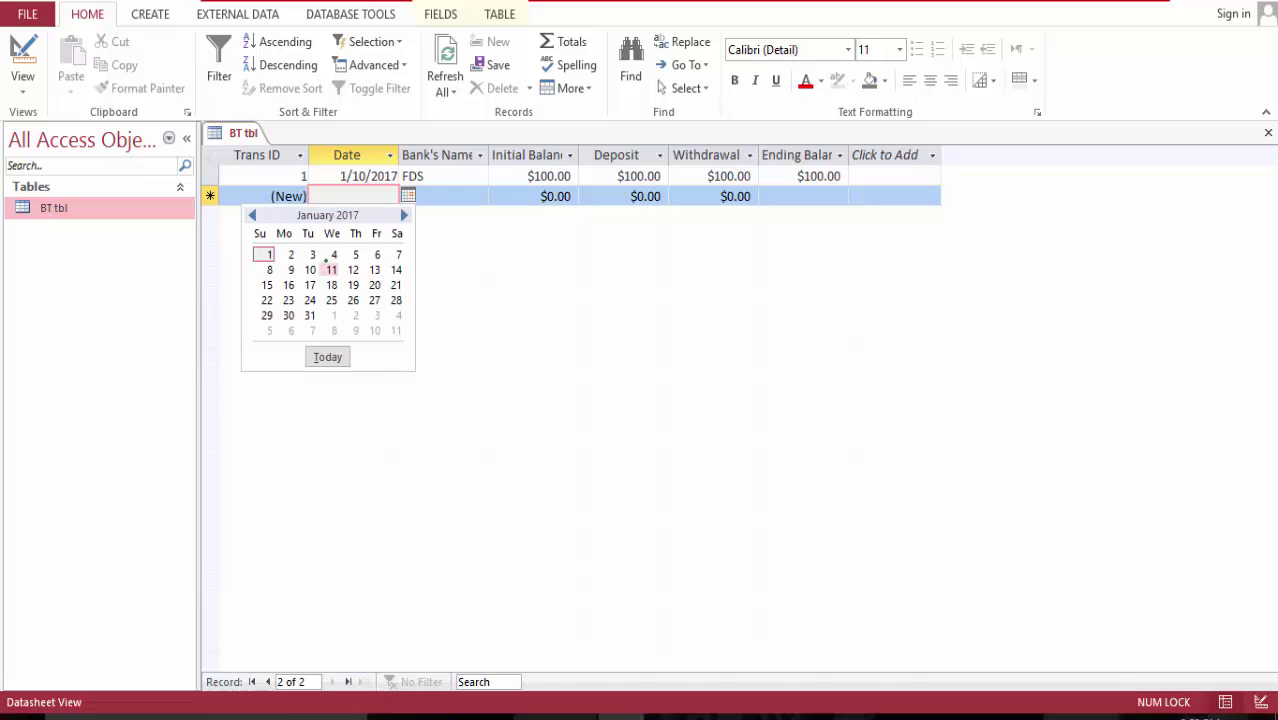
click(312, 254)
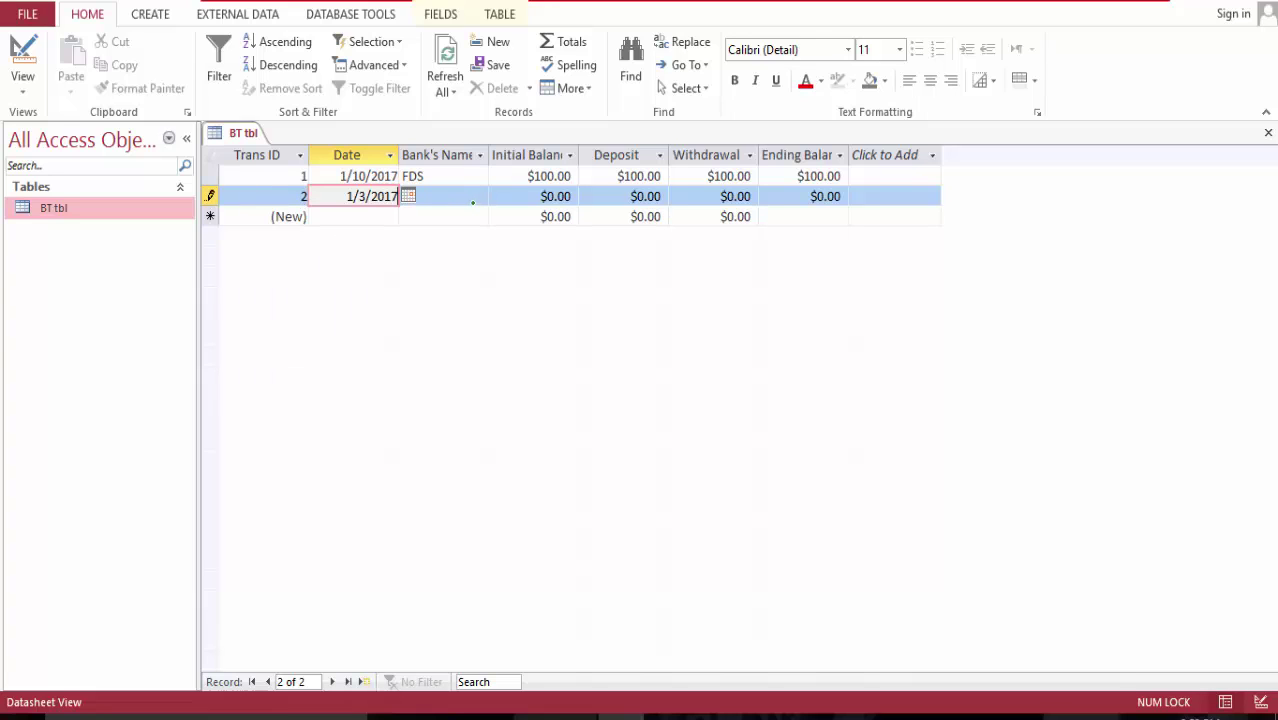
click(475, 197)
text(GTS)
- Enter Initial Balance 120, Deposit 56 and Withdrawal 56 for the second record
key(Tab)
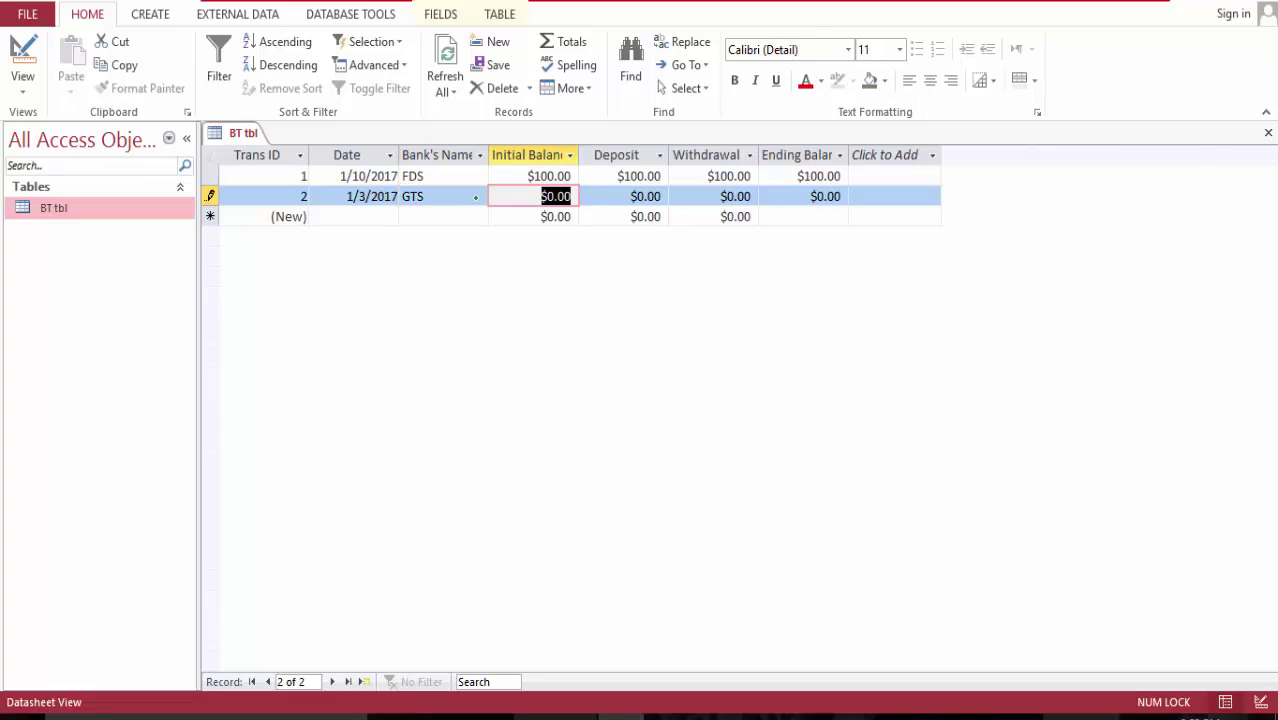
text(120)
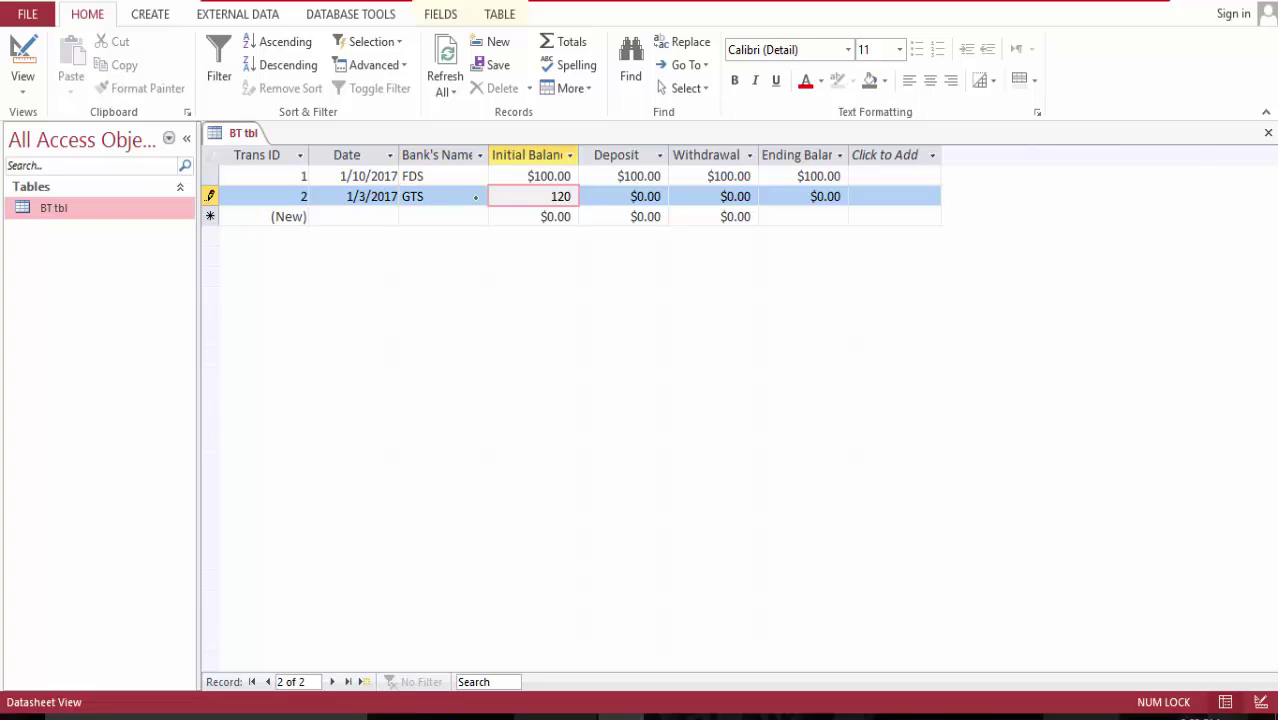
key(Tab)
text(56)
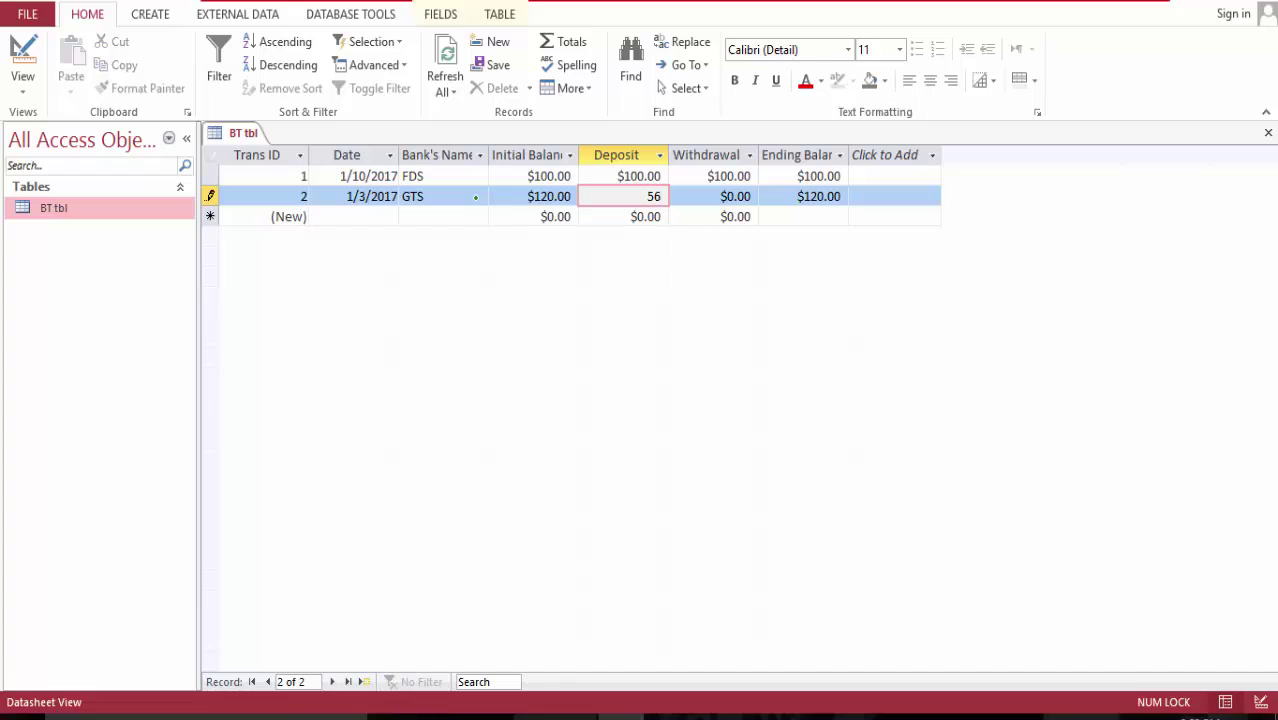
key(Tab)
text(56)
key(Tab)
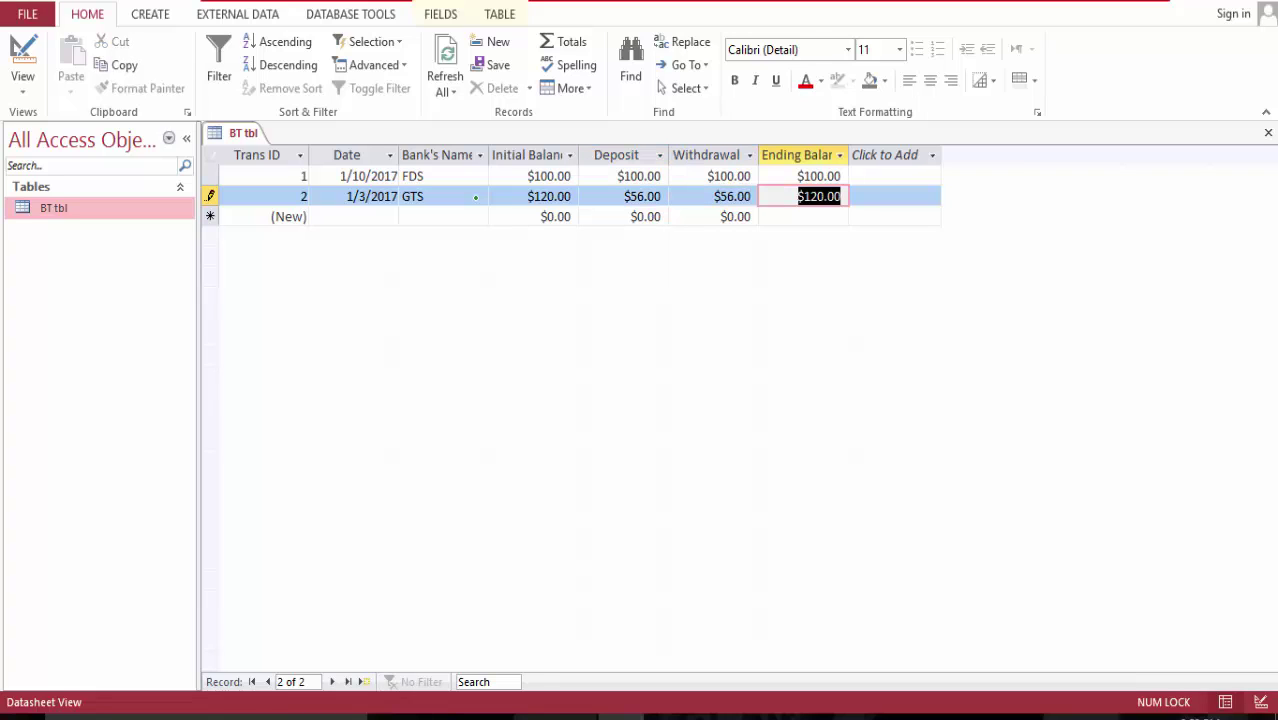